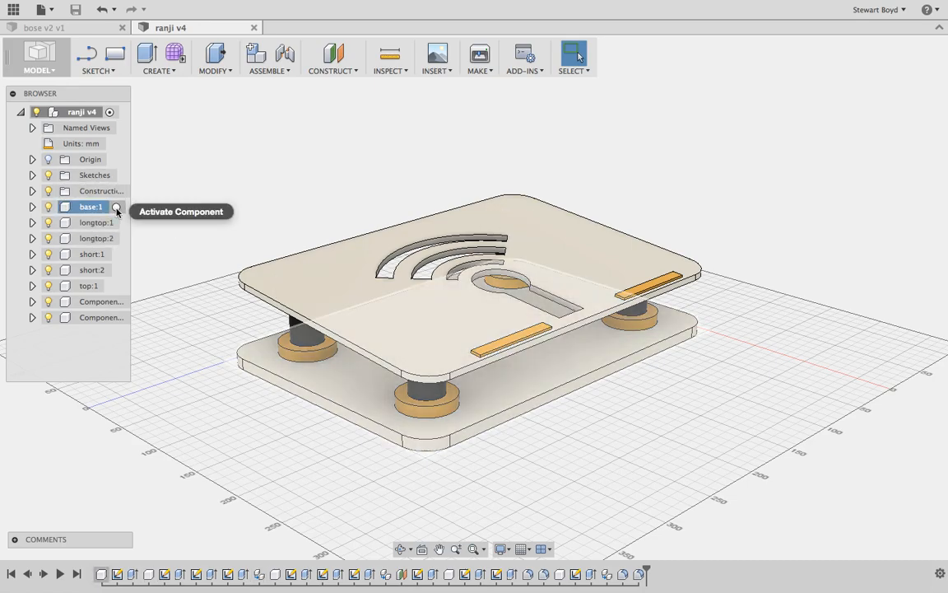
Step: Activate the components base:1, longtop:1, longtop:2 and short:1 one after another to examine each part
{"action": "left_click", "coordinate": [116, 209]}
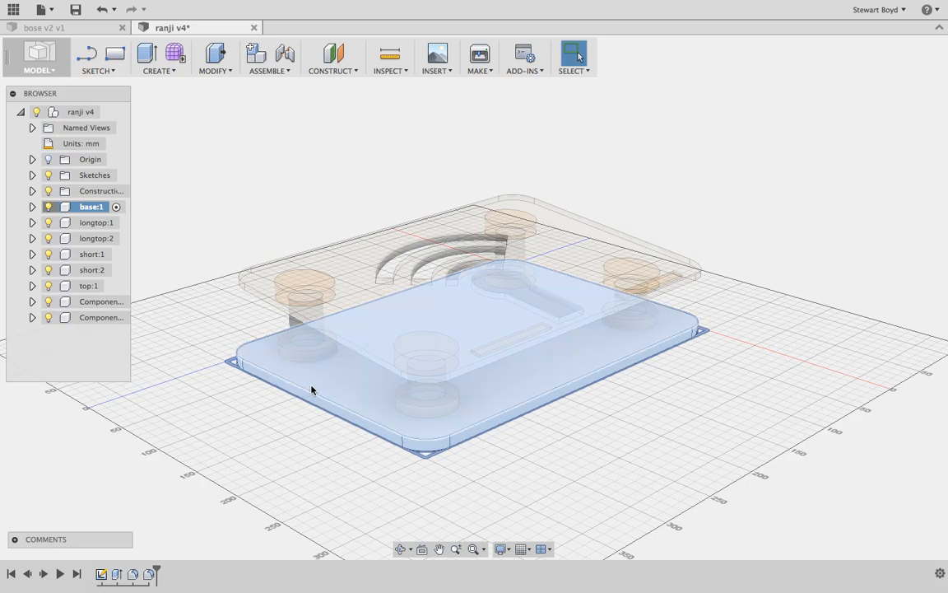
{"action": "left_click", "coordinate": [312, 389]}
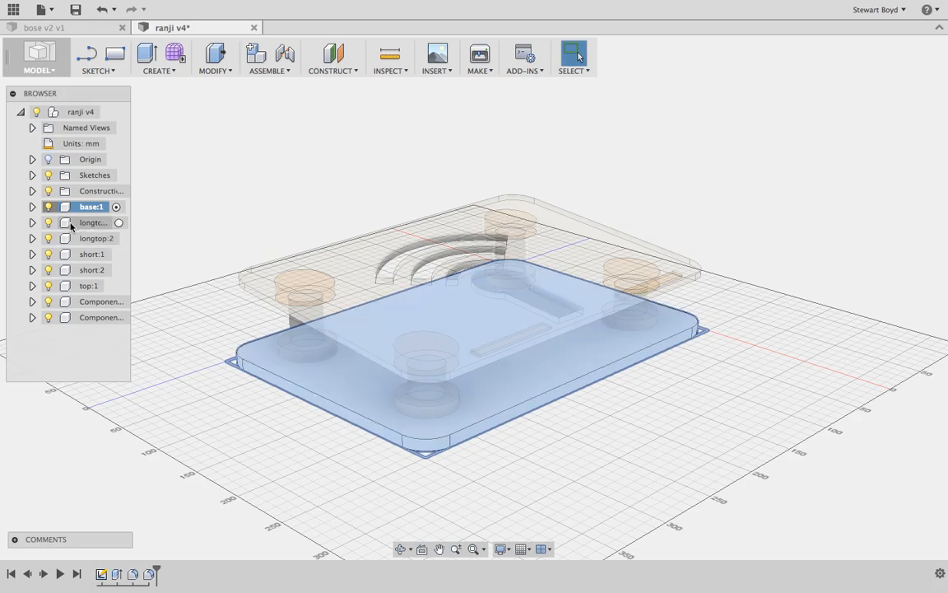
{"action": "left_click", "coordinate": [118, 222]}
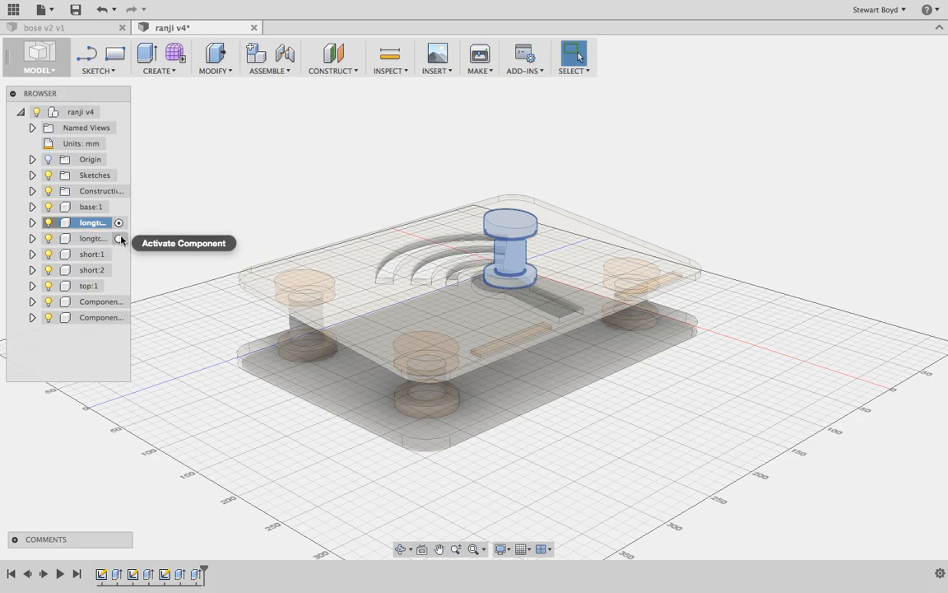
{"action": "left_click", "coordinate": [120, 238]}
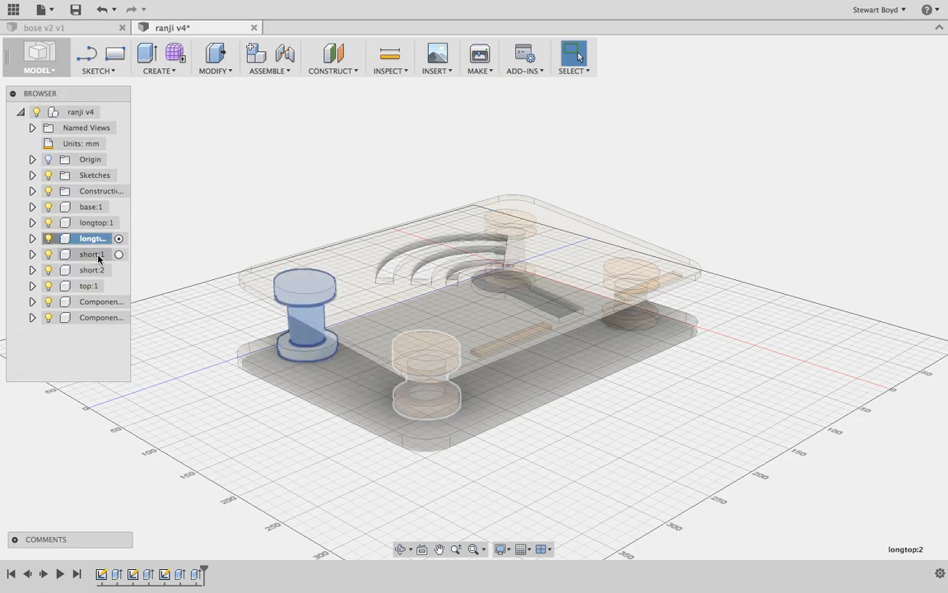
{"action": "left_click", "coordinate": [119, 255]}
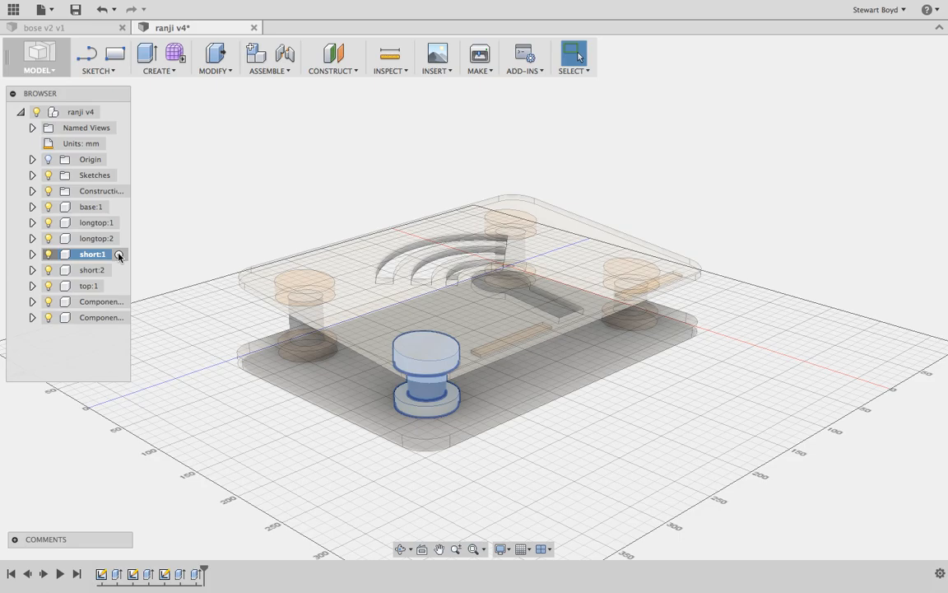
Step: Activate the base:1 component and assign it the Acrylic physical material from the Plastic category of the Fusion 360 Material Library
{"action": "left_click", "coordinate": [116, 207]}
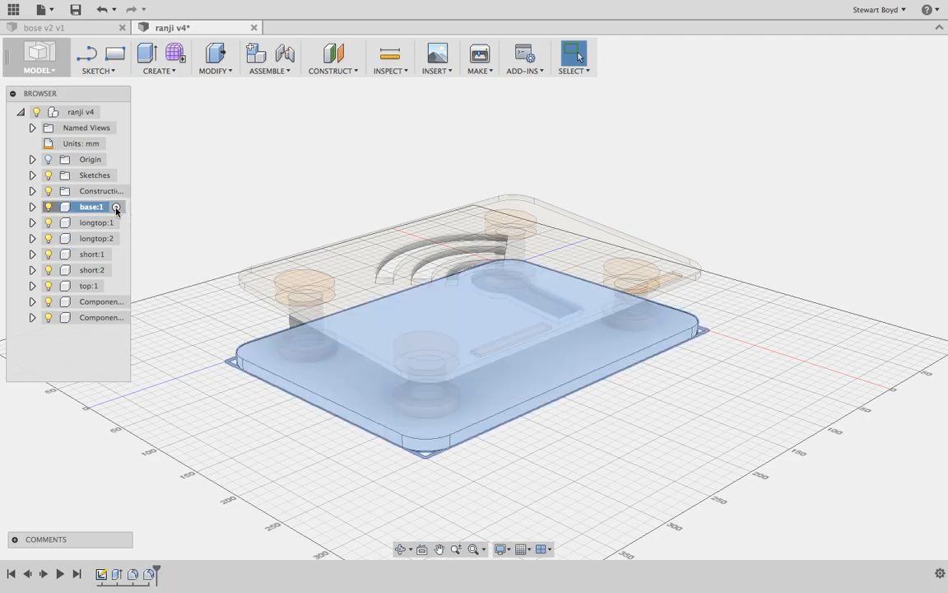
{"action": "right_click", "coordinate": [90, 211]}
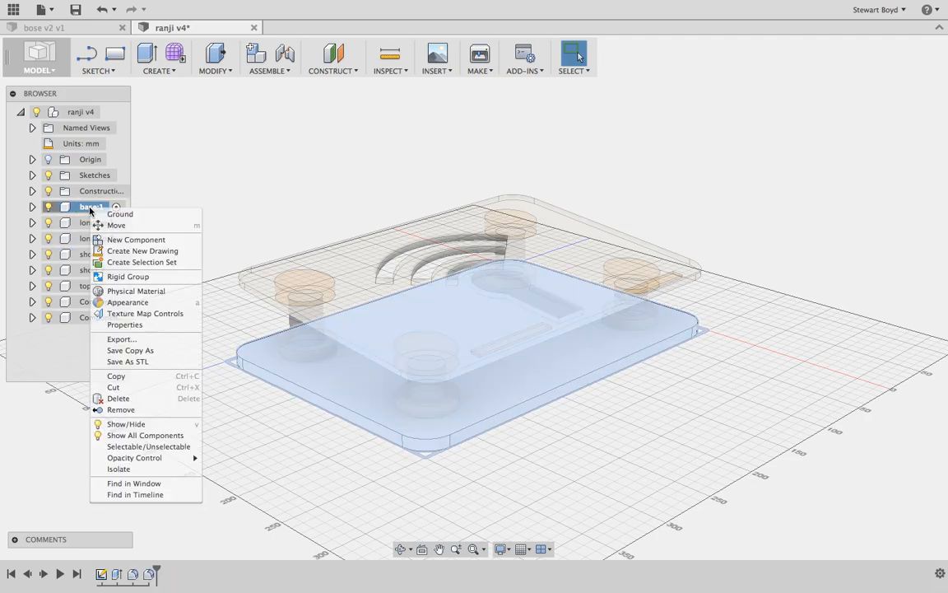
{"action": "left_click", "coordinate": [116, 291]}
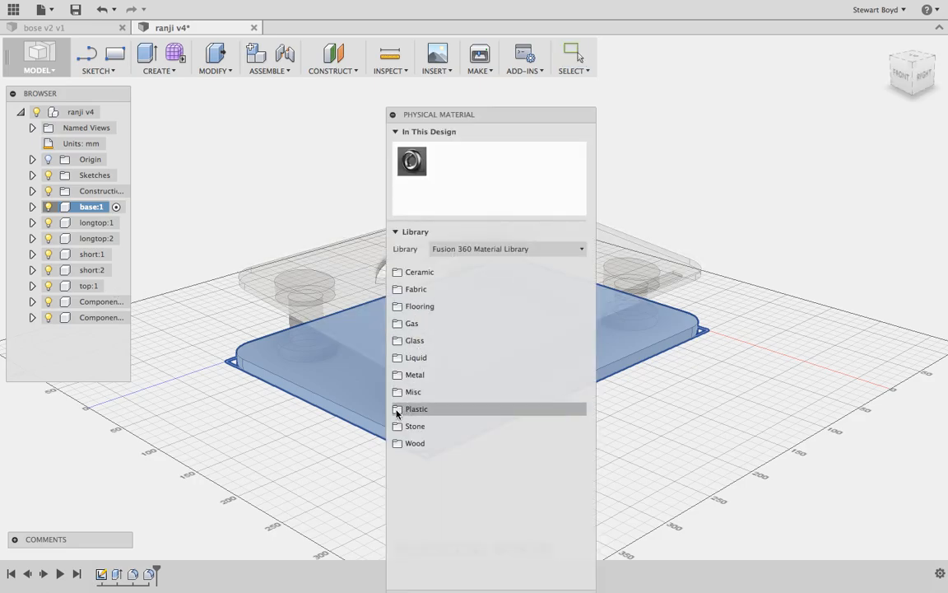
{"action": "left_click", "coordinate": [399, 411]}
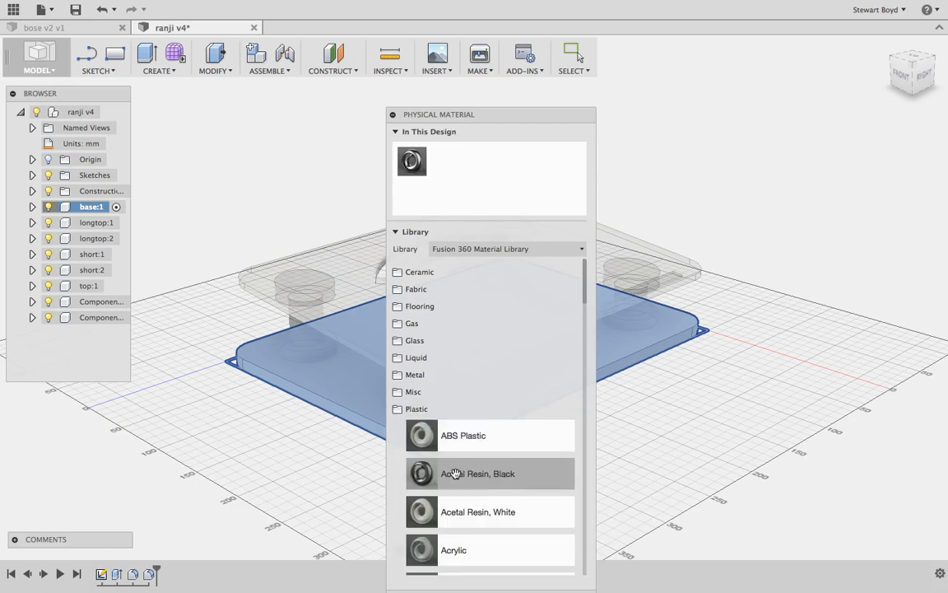
{"action": "scroll", "coordinate": [452, 477], "scroll_direction": "down", "scroll_amount": 1}
{"action": "left_click", "coordinate": [458, 530]}
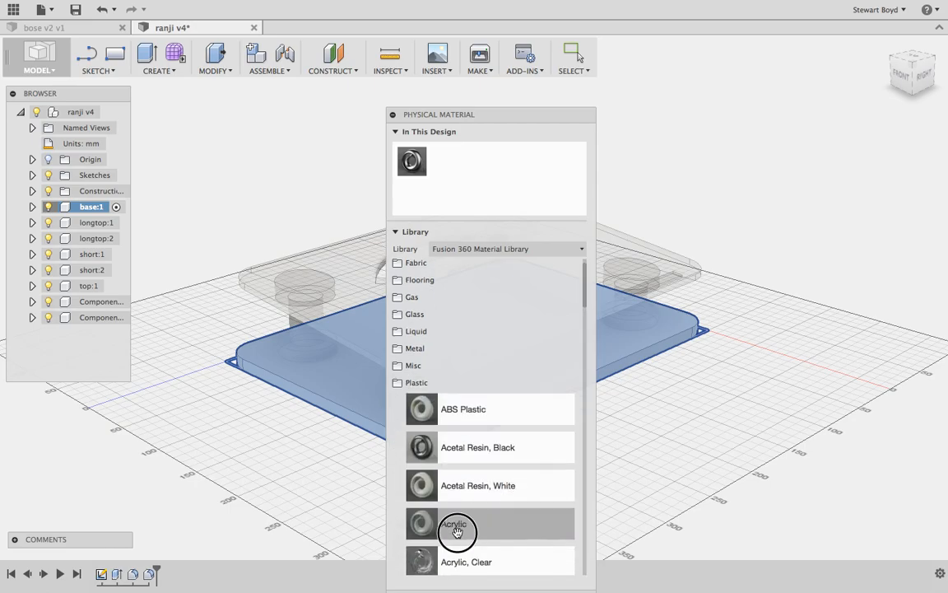
{"action": "left_click_drag", "start_coordinate": [458, 531], "coordinate": [336, 401]}
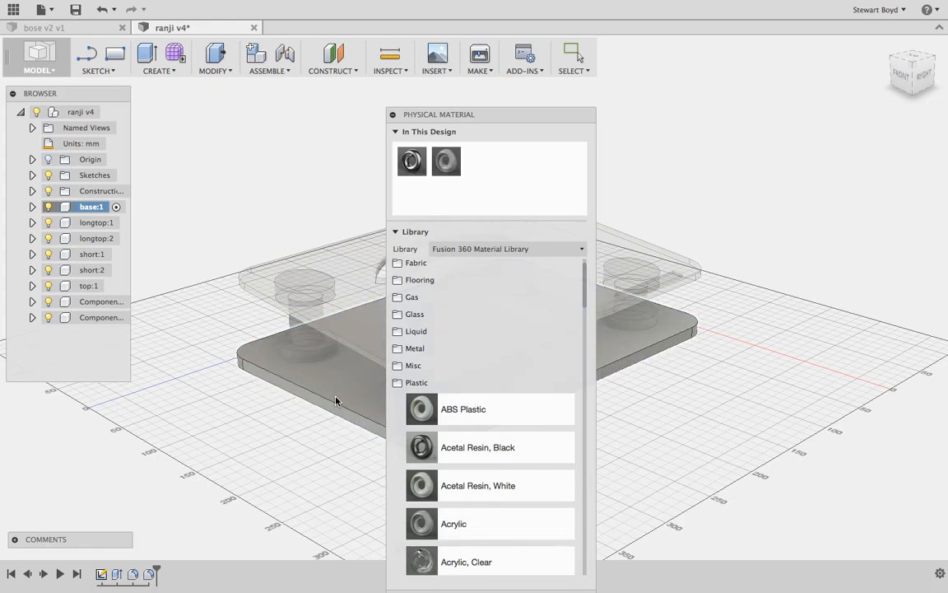
{"action": "left_click_drag", "start_coordinate": [509, 118], "coordinate": [781, 54]}
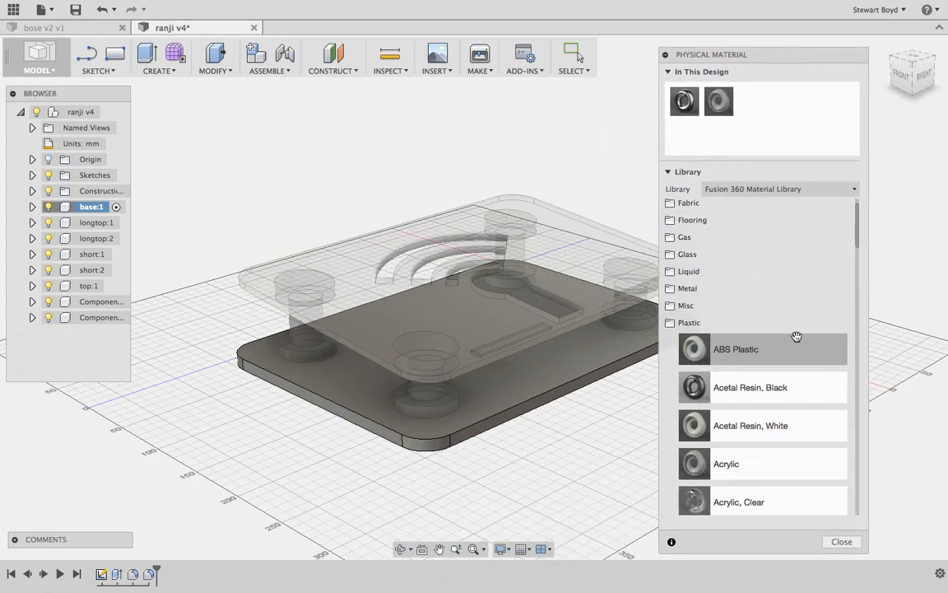
{"action": "left_click", "coordinate": [842, 542]}
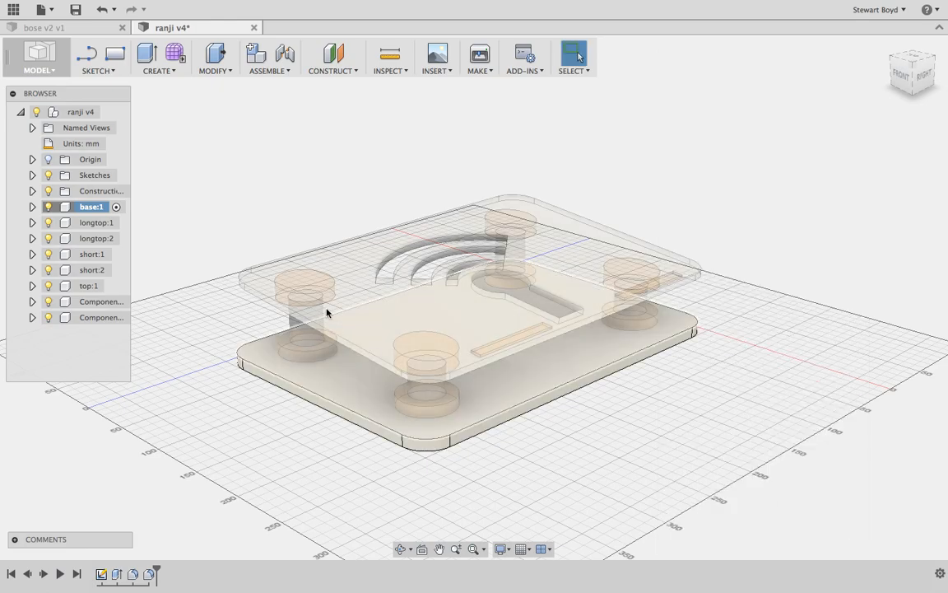
Step: Try to assign the ABS Plastic physical material to the longtop:1 component, and undo the material assignment
{"action": "left_click", "coordinate": [120, 223]}
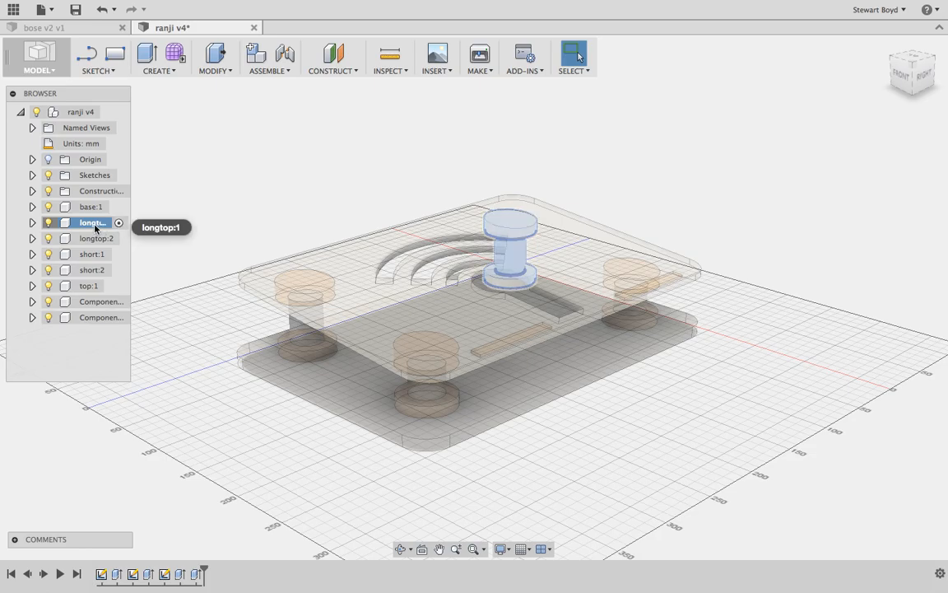
{"action": "right_click", "coordinate": [95, 228]}
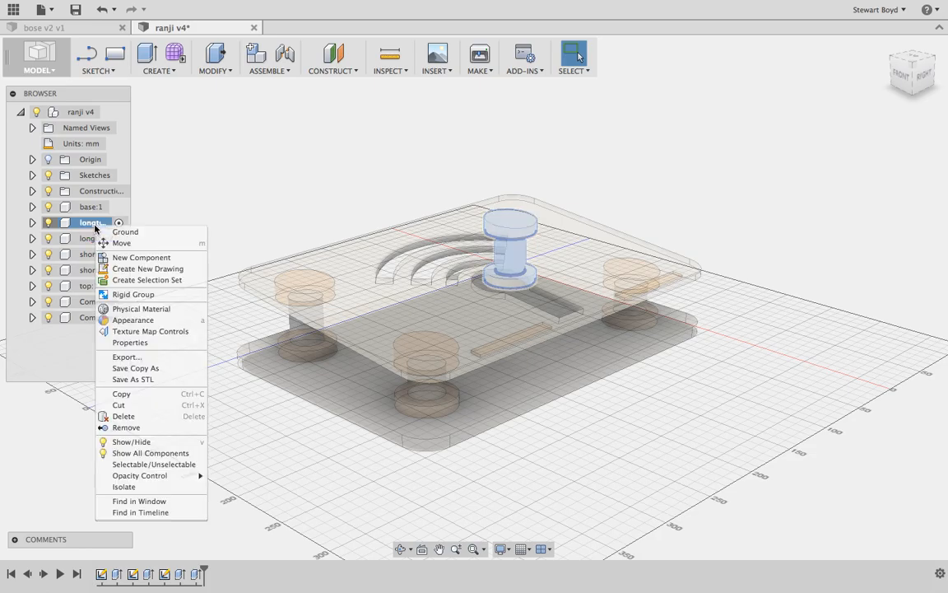
{"action": "left_click", "coordinate": [129, 312]}
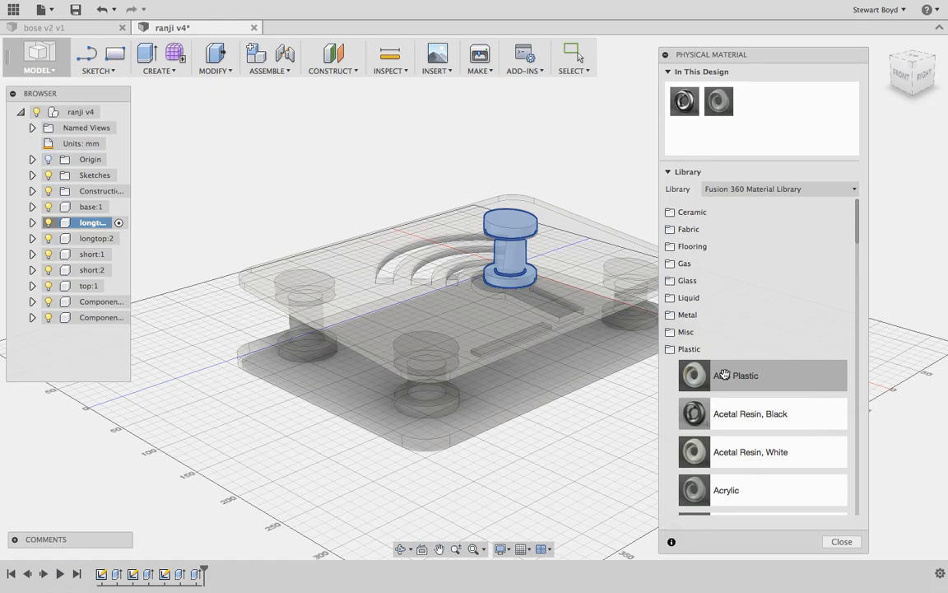
{"action": "left_click_drag", "start_coordinate": [724, 375], "coordinate": [512, 239]}
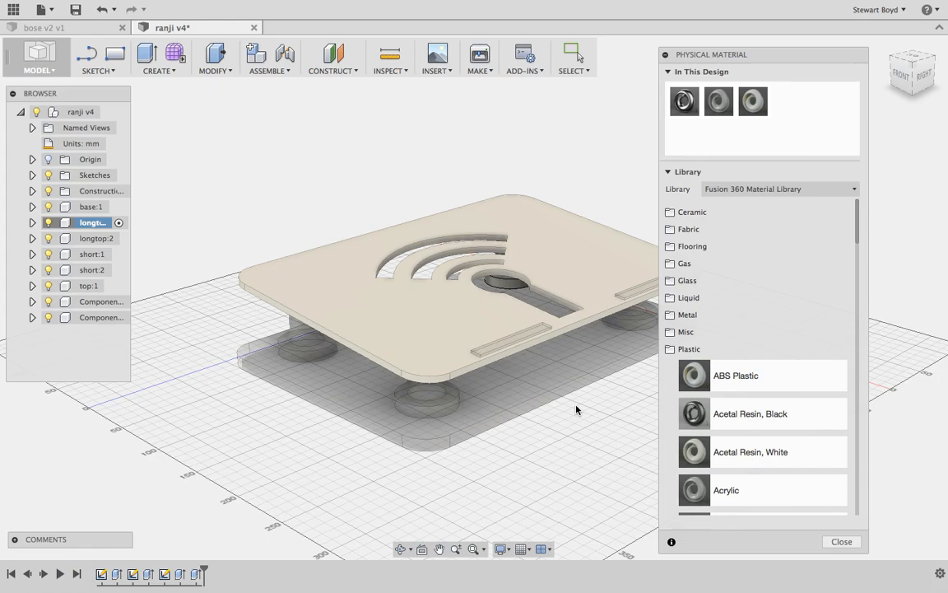
{"action": "left_click", "coordinate": [840, 542]}
{"action": "left_click", "coordinate": [102, 9]}
{"action": "left_click", "coordinate": [102, 9]}
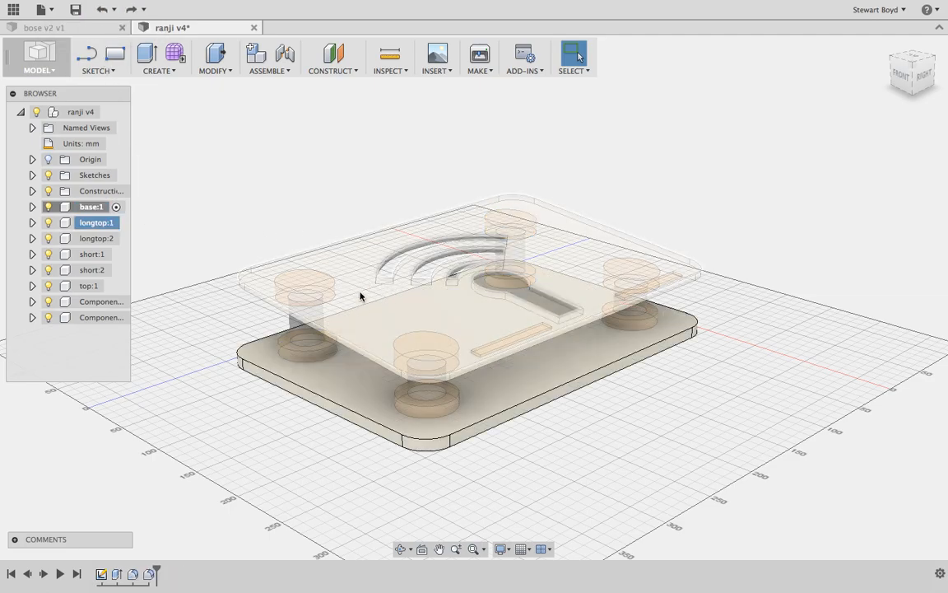
Step: Activate longtop:1 and apply the ABS Plastic physical material directly to its exposed post between the two plates
{"action": "left_click", "coordinate": [119, 223]}
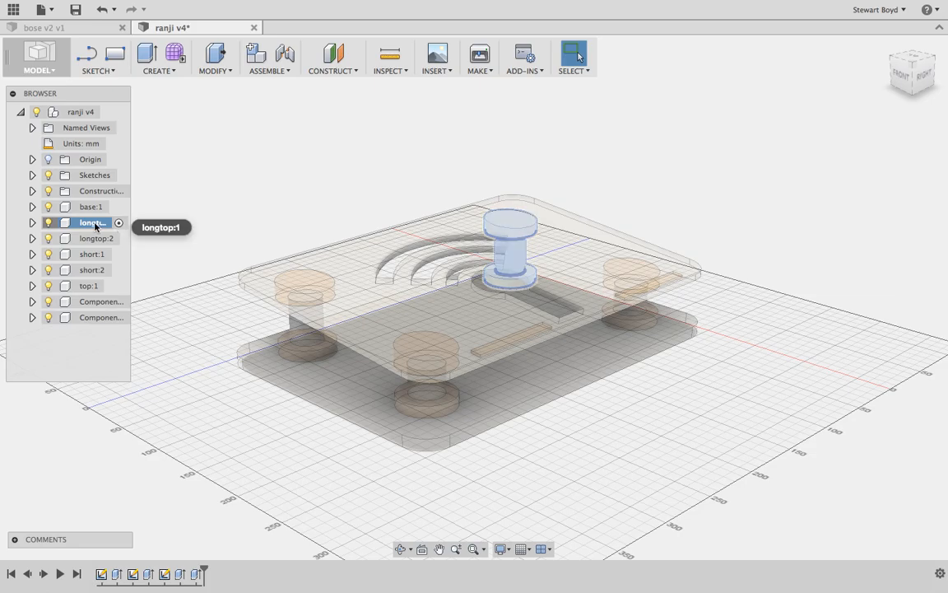
{"action": "right_click", "coordinate": [93, 224]}
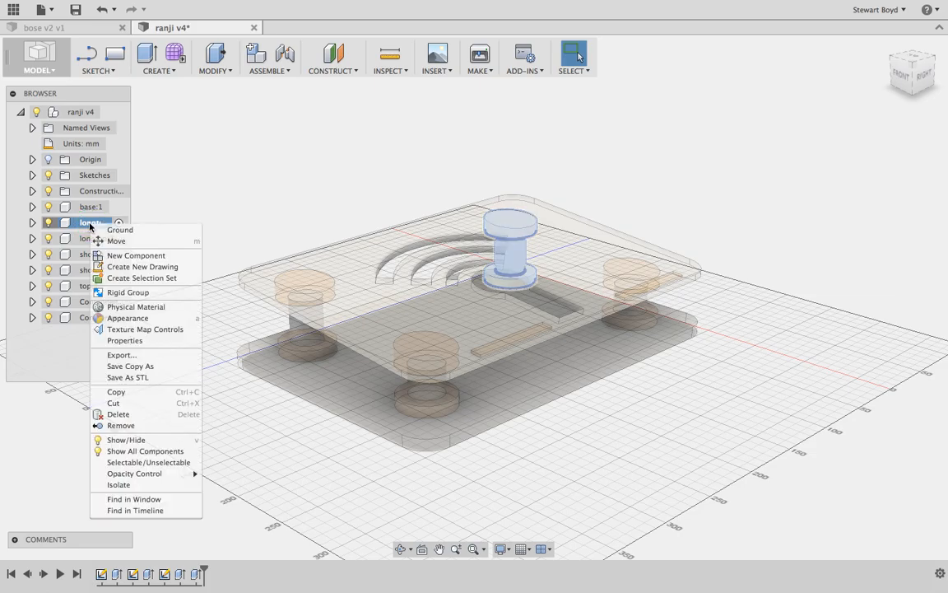
{"action": "left_click", "coordinate": [123, 306]}
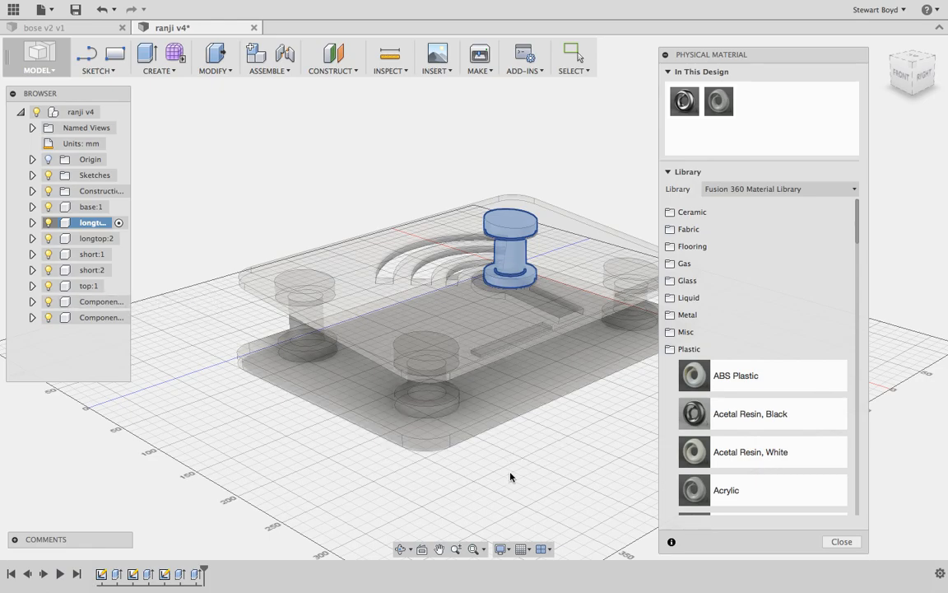
{"action": "left_click", "coordinate": [401, 550]}
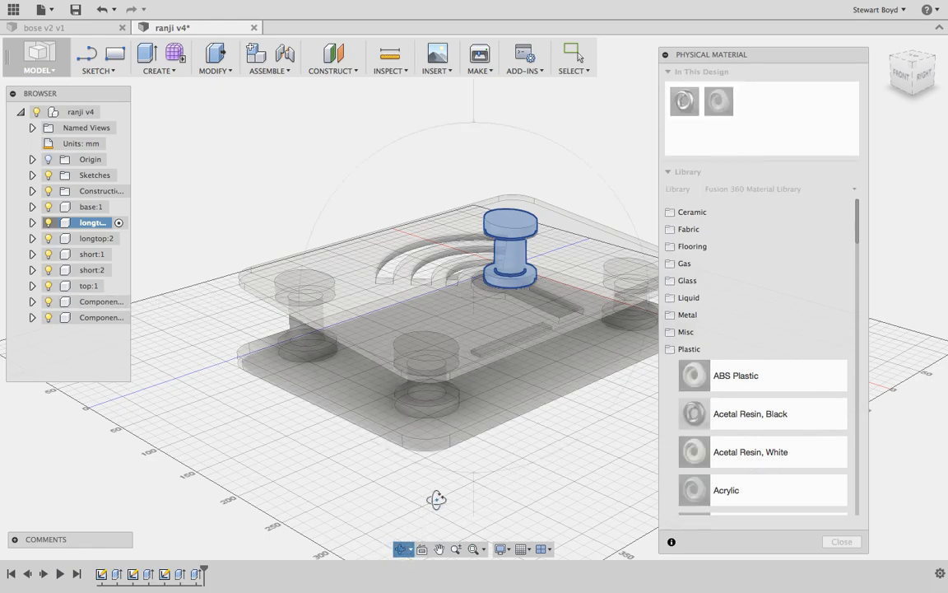
{"action": "left_click_drag", "start_coordinate": [478, 483], "coordinate": [475, 457]}
{"action": "key", "text": "Escape"}
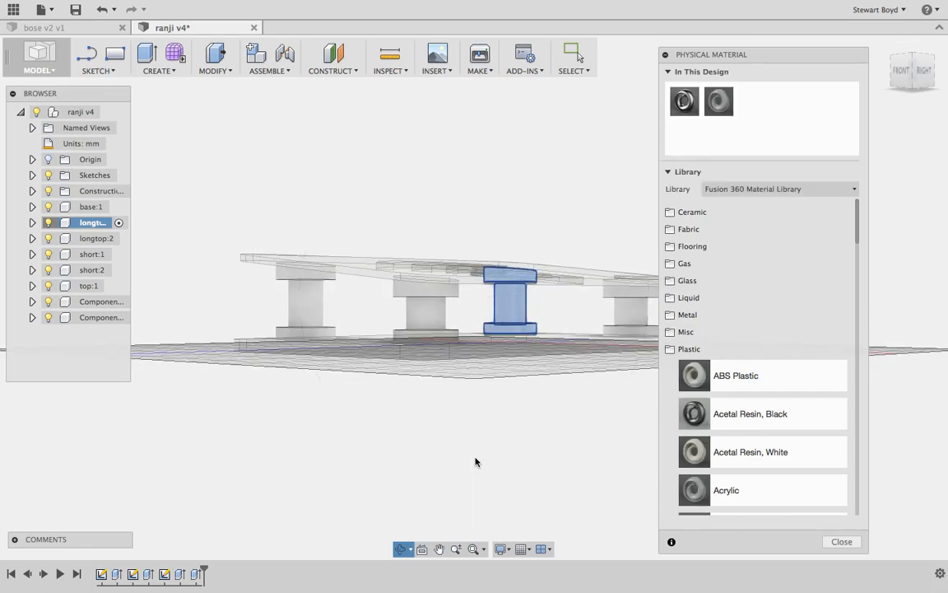
{"action": "left_click_drag", "start_coordinate": [735, 379], "coordinate": [517, 315]}
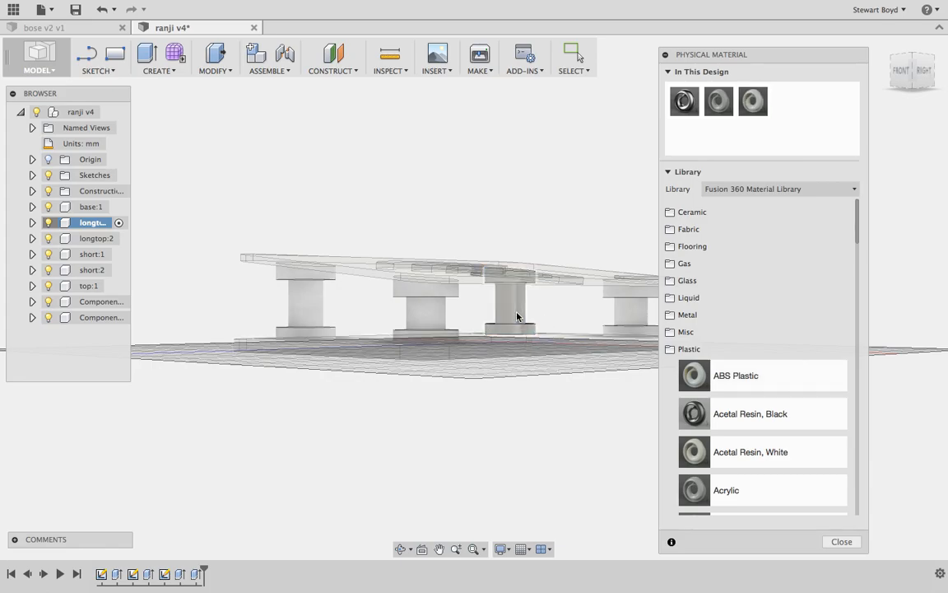
{"action": "left_click", "coordinate": [841, 542]}
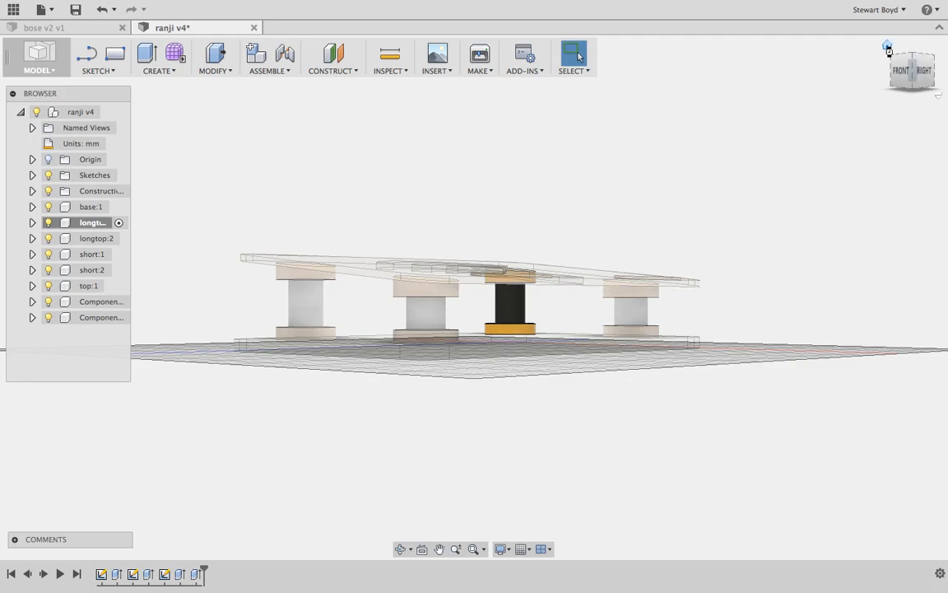
Step: Return to the home view and activate the top-level ranji assembly
{"action": "left_click", "coordinate": [887, 47]}
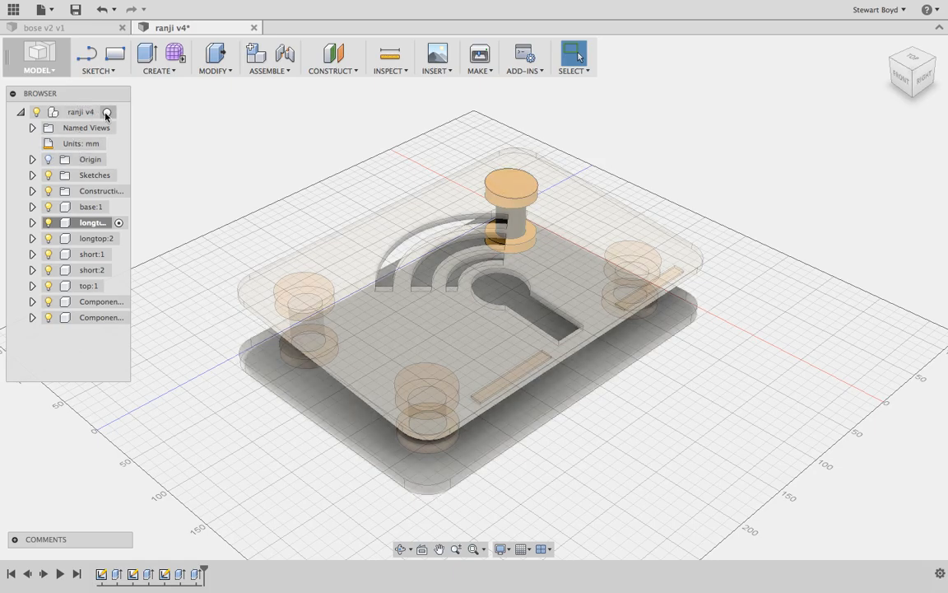
{"action": "left_click", "coordinate": [107, 112]}
{"action": "left_click", "coordinate": [268, 126]}
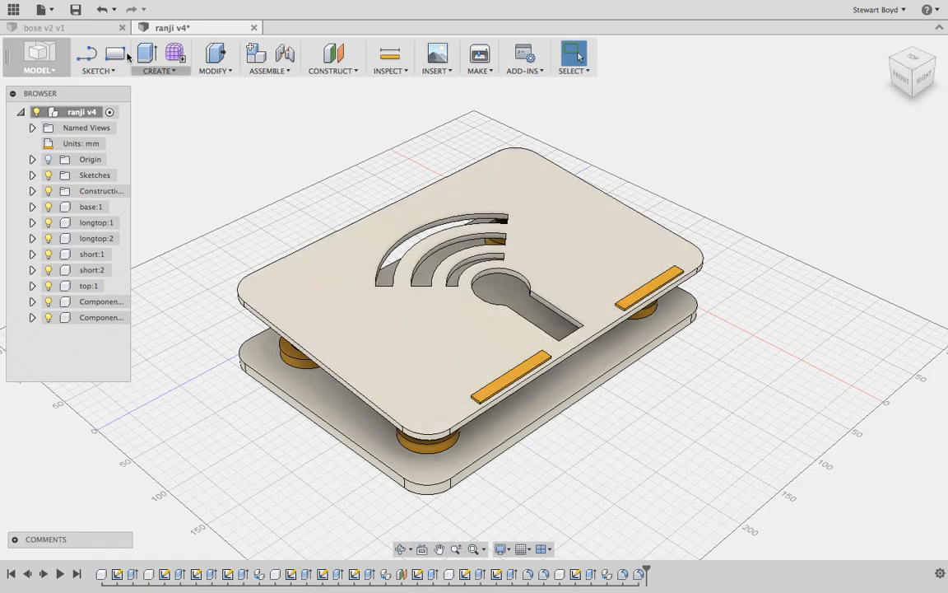
Step: Start a new drawing from the design and save the design with the version description "ortho"
{"action": "left_click", "coordinate": [54, 13]}
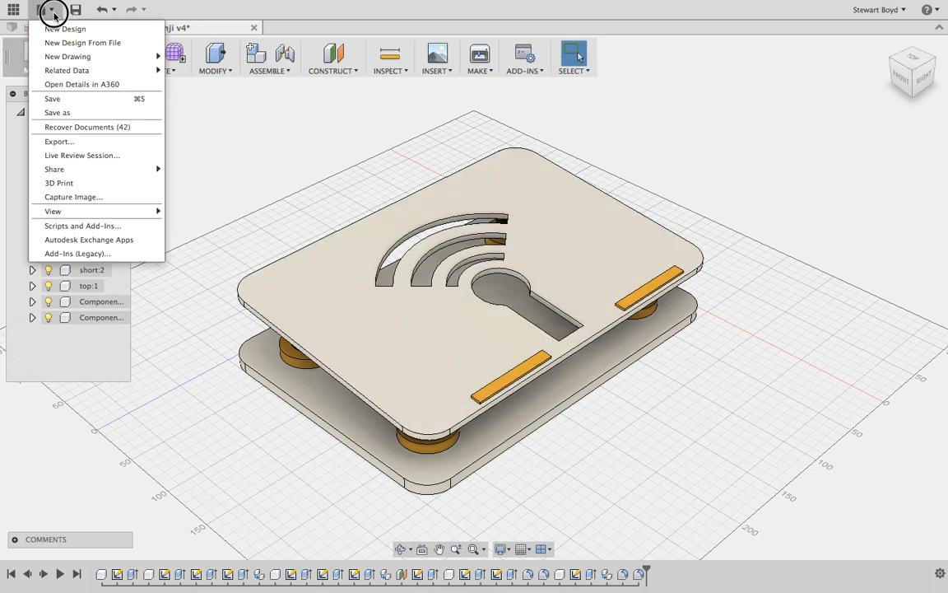
{"action": "mouse_move", "coordinate": [71, 58]}
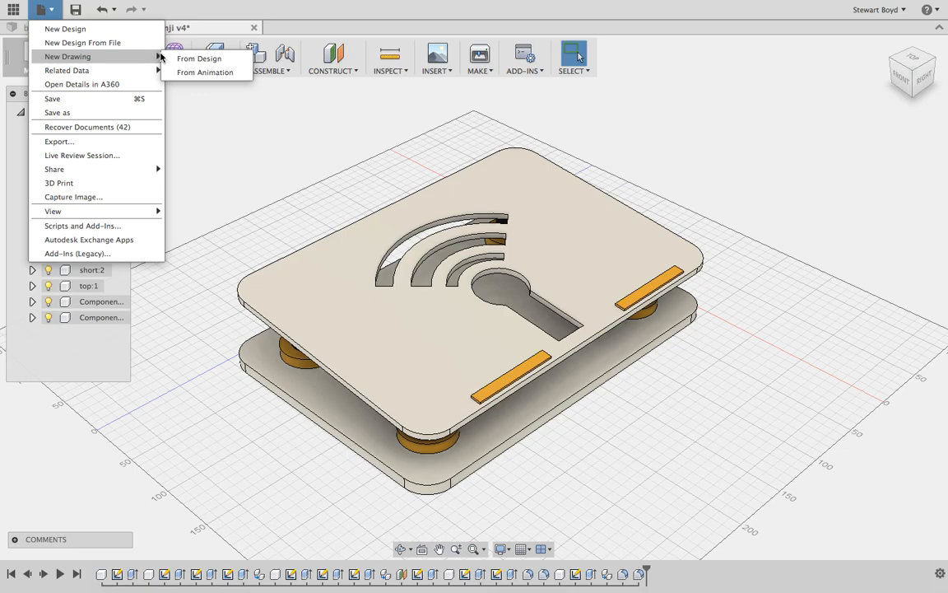
{"action": "left_click", "coordinate": [190, 58]}
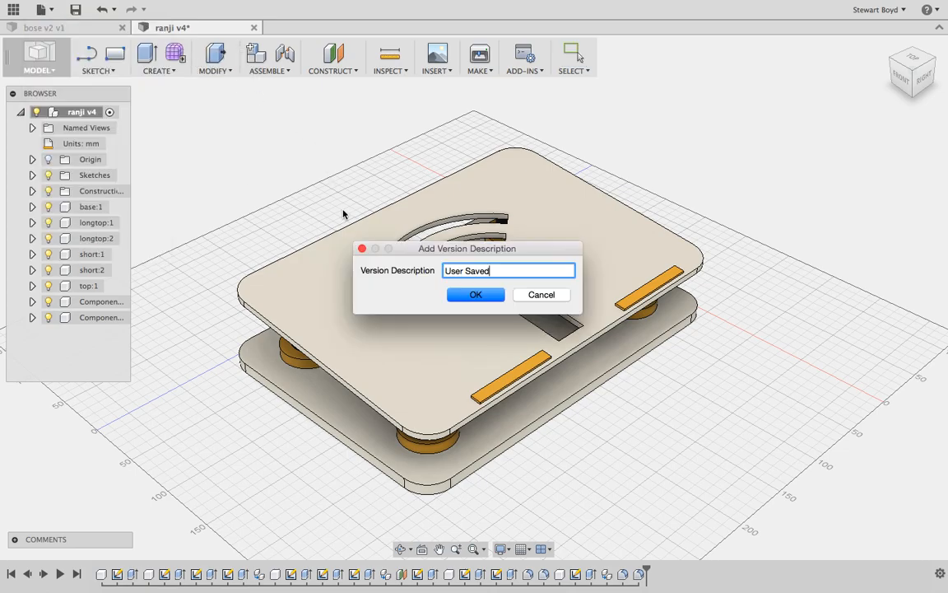
{"action": "key", "text": "BackSpace"}
{"action": "key", "text": "BackSpace"}
{"action": "key", "text": "BackSpace"}
{"action": "key", "text": "BackSpace"}
{"action": "key", "text": "BackSpace"}
{"action": "key", "text": "BackSpace"}
{"action": "key", "text": "BackSpace"}
{"action": "key", "text": "BackSpace"}
{"action": "key", "text": "BackSpace"}
{"action": "key", "text": "BackSpace"}
{"action": "type", "text": "ortho"}
{"action": "left_click", "coordinate": [471, 295]}
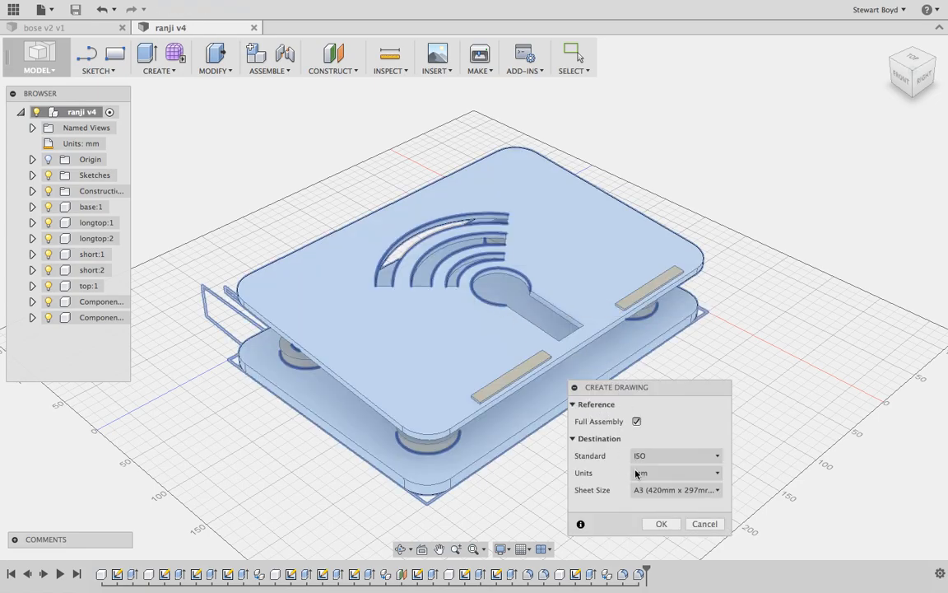
Step: Create the drawing from the full assembly with the ISO standard, mm units and an A3 (420mm x 297mm) sheet
{"action": "left_click", "coordinate": [661, 524]}
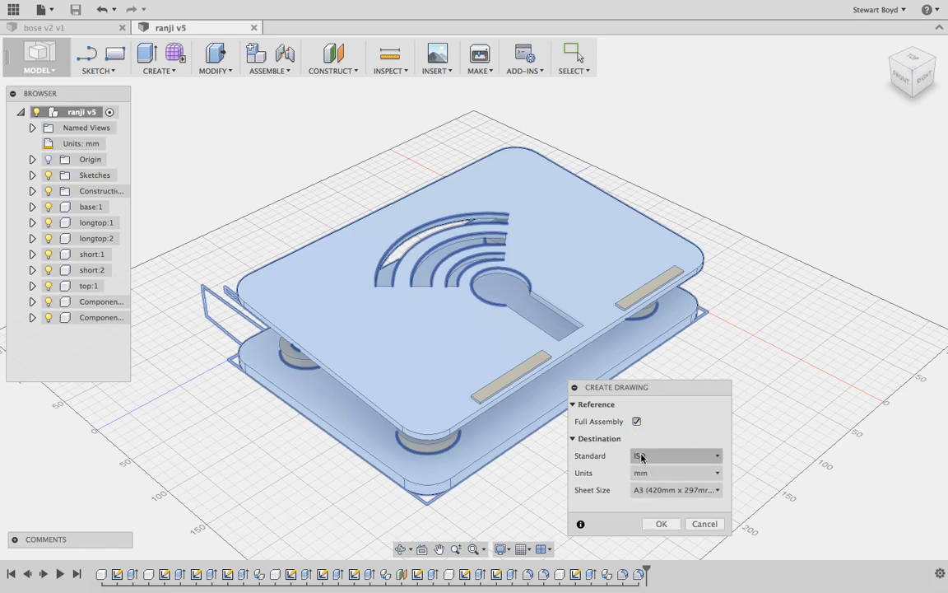
{"action": "left_click", "coordinate": [661, 525]}
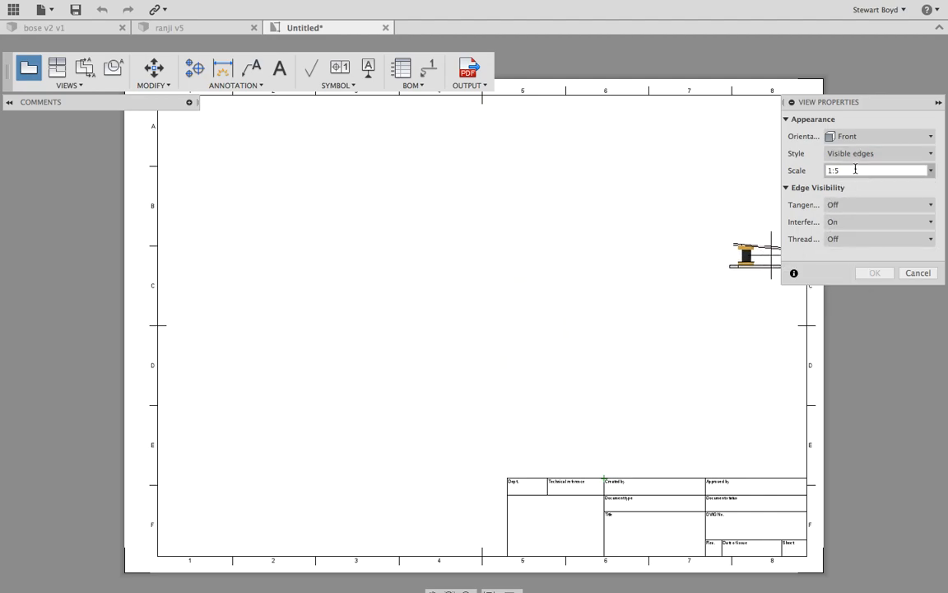
Step: Set the base view's style to Visible and hidden edges and its scale to 1:4
{"action": "left_click", "coordinate": [933, 155]}
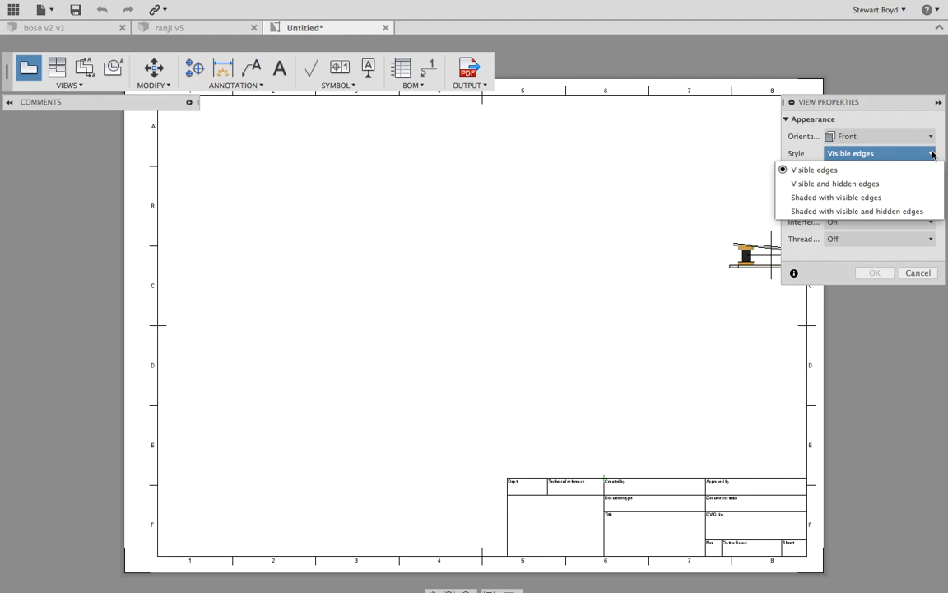
{"action": "left_click", "coordinate": [868, 184]}
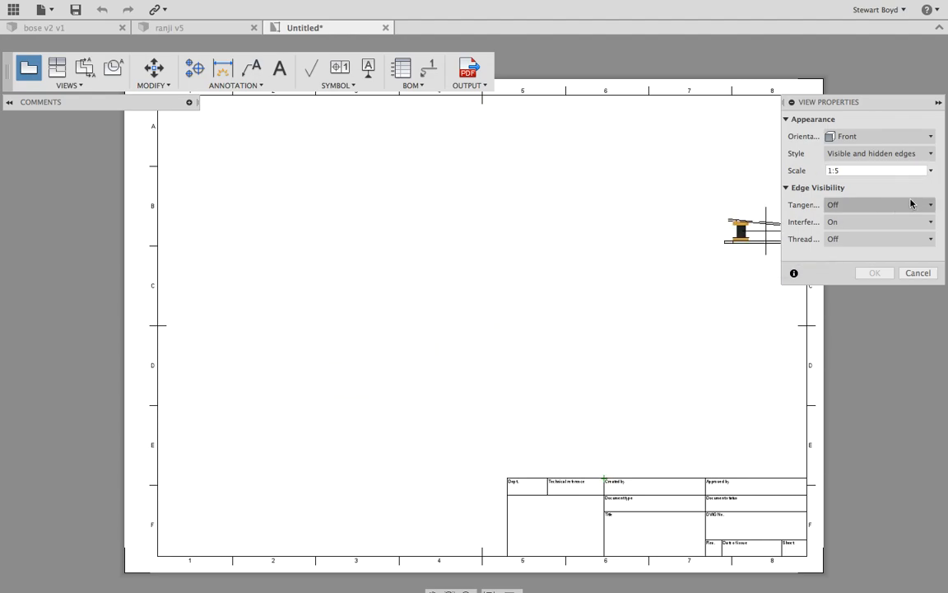
{"action": "left_click", "coordinate": [931, 171]}
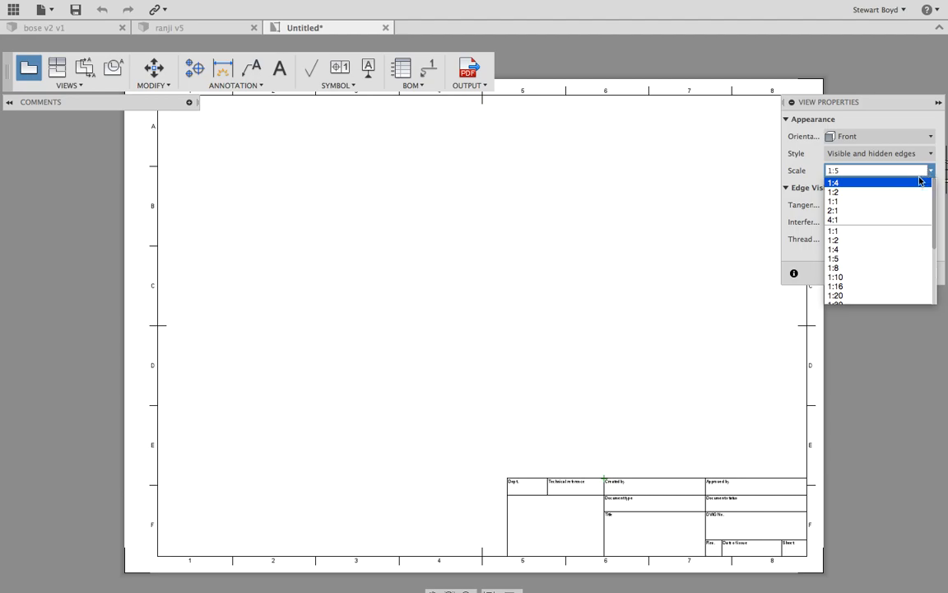
{"action": "left_click", "coordinate": [857, 250]}
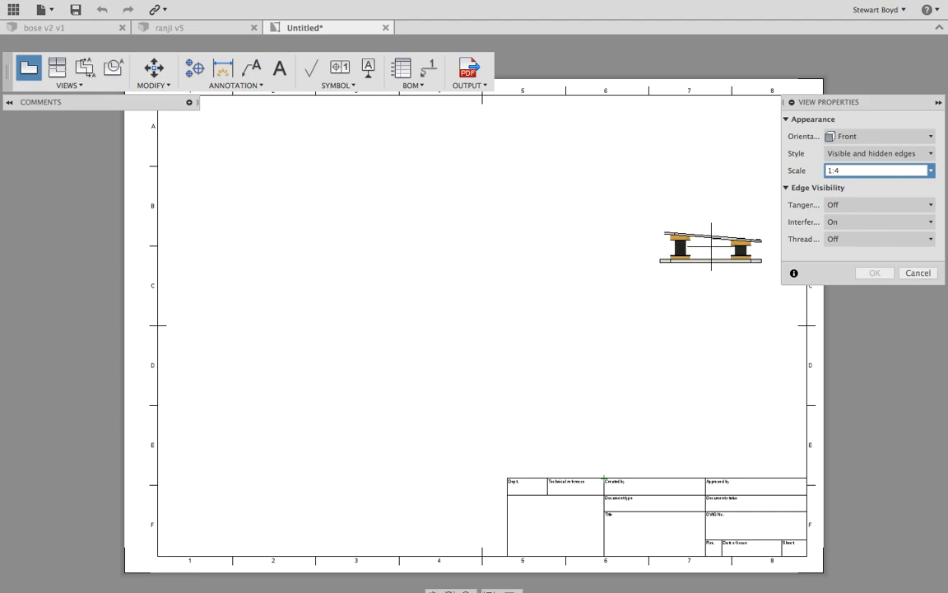
Step: Orient the base view to the named FRONT view and place it in the lower-left area of the sheet around column 2
{"action": "left_click", "coordinate": [931, 137]}
{"action": "left_click", "coordinate": [915, 152]}
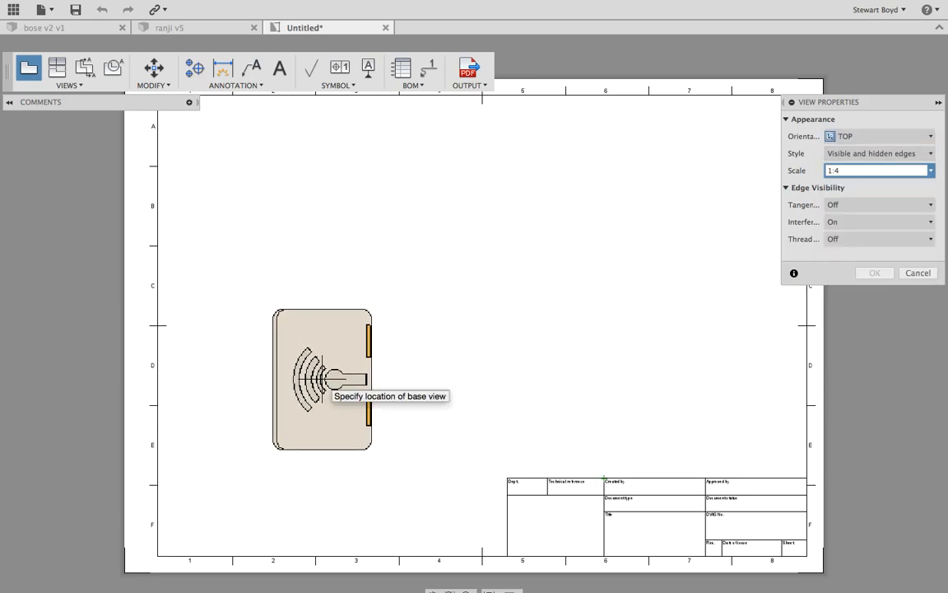
{"action": "left_click", "coordinate": [930, 137]}
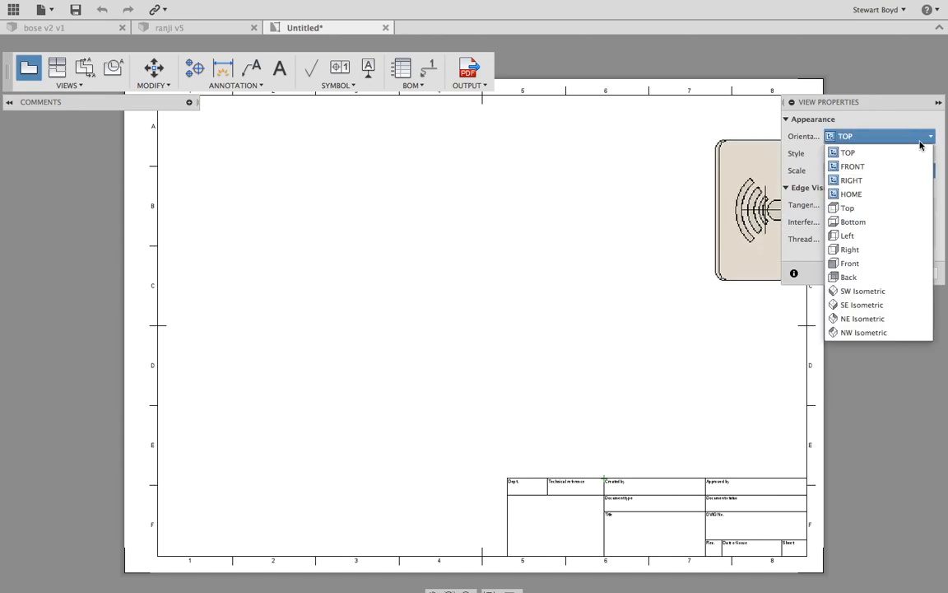
{"action": "left_click", "coordinate": [886, 169]}
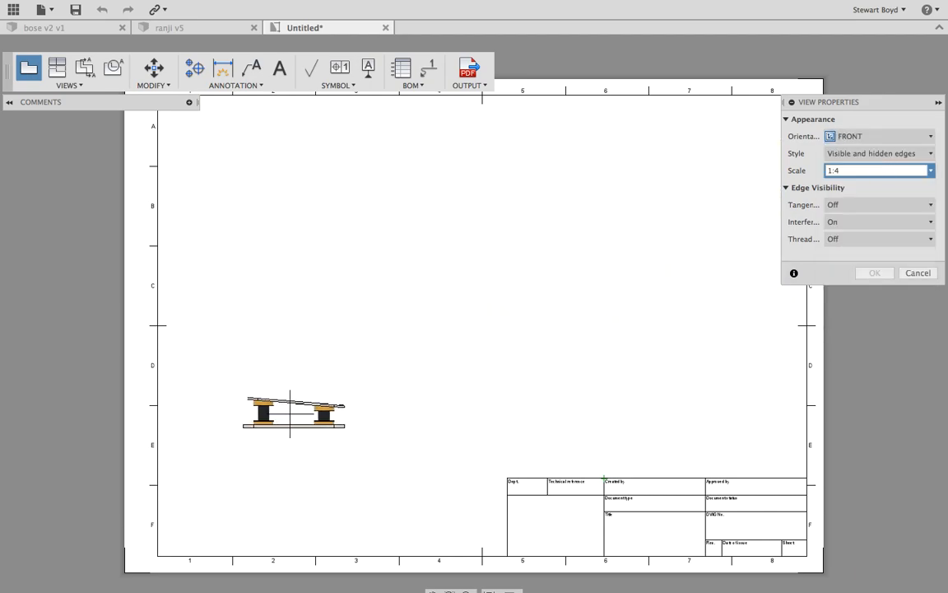
{"action": "left_click", "coordinate": [288, 410]}
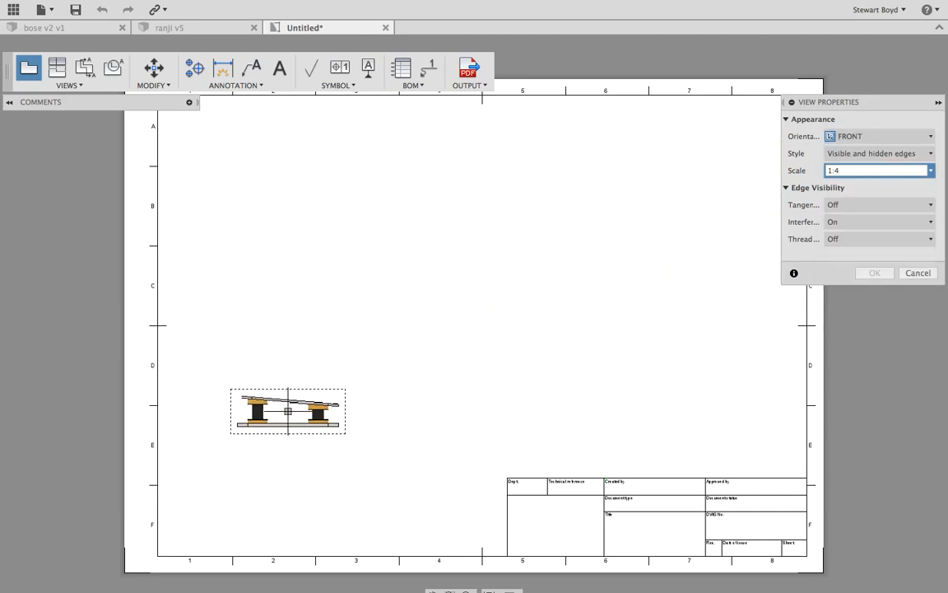
{"action": "left_click", "coordinate": [888, 275]}
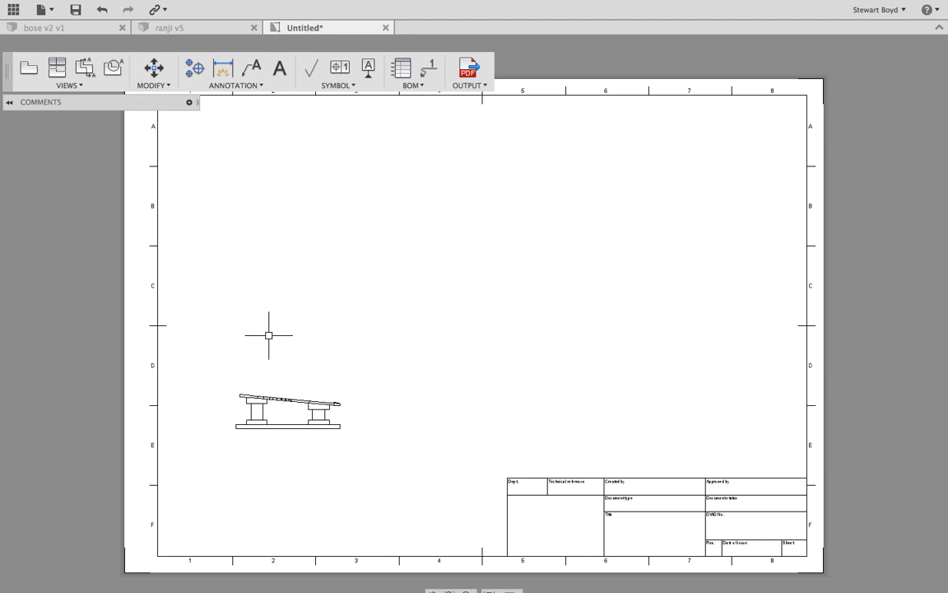
Step: Project a side view to the right of the front view and a top view directly above it
{"action": "left_click", "coordinate": [55, 72]}
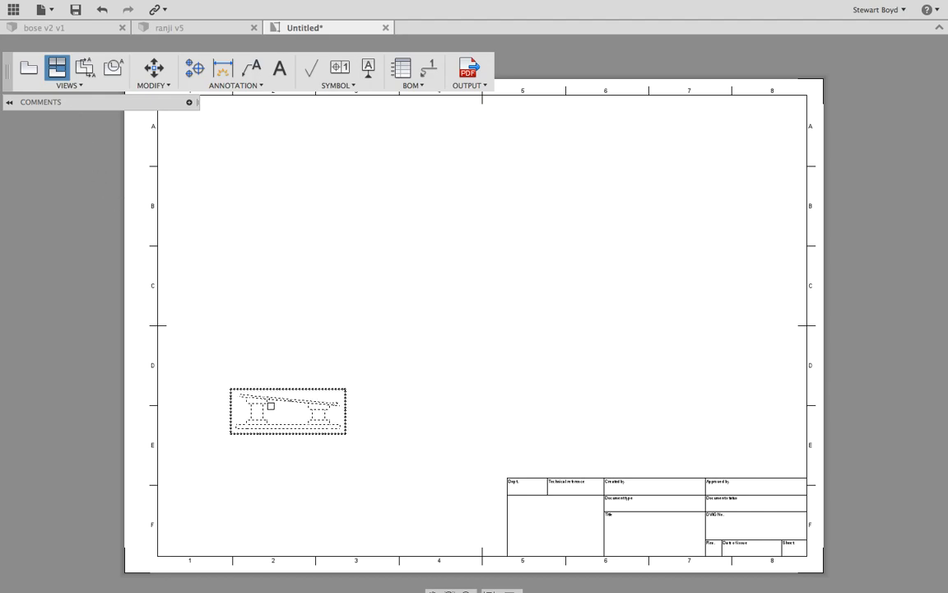
{"action": "left_click", "coordinate": [272, 413]}
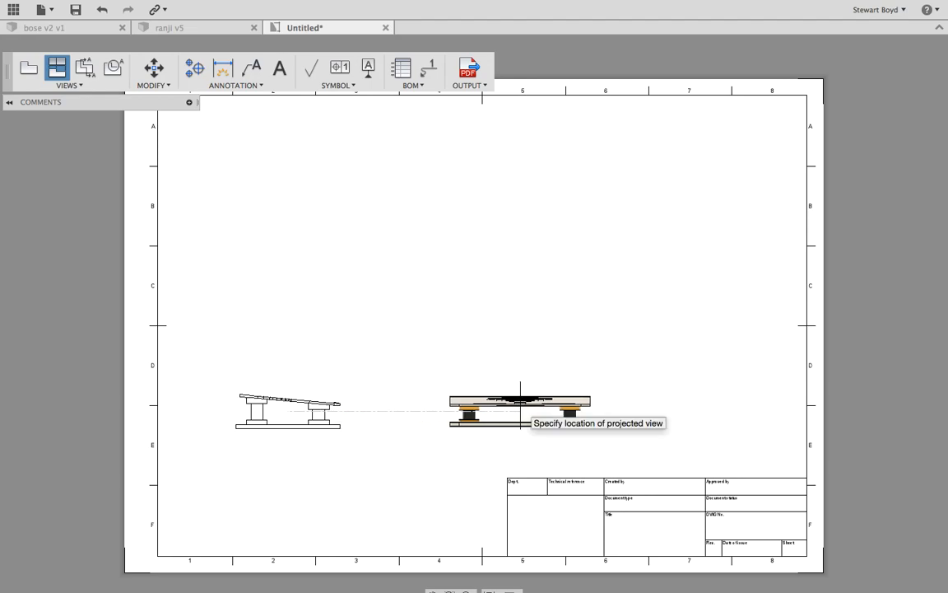
{"action": "left_click", "coordinate": [521, 404]}
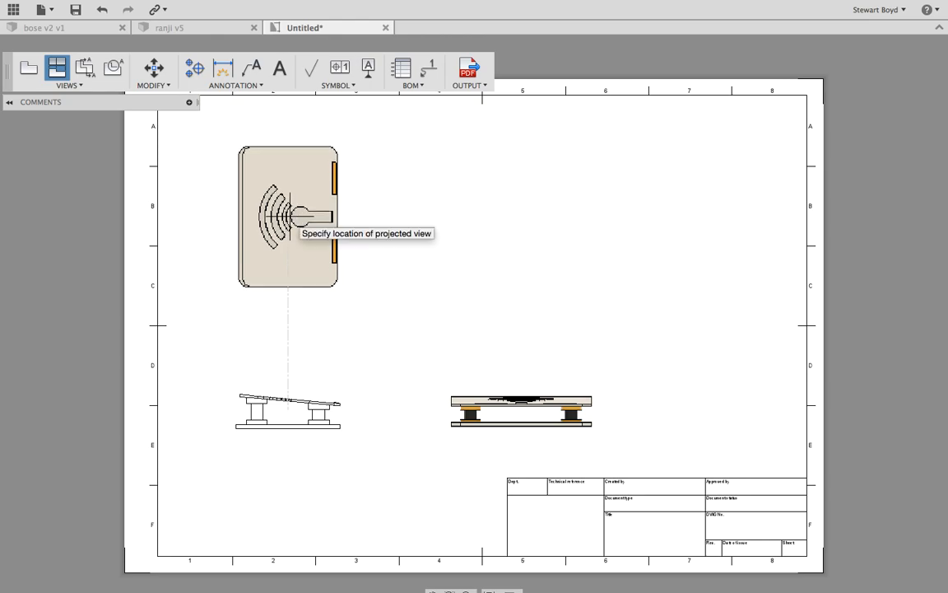
{"action": "left_click", "coordinate": [288, 216]}
{"action": "key", "text": "Return"}
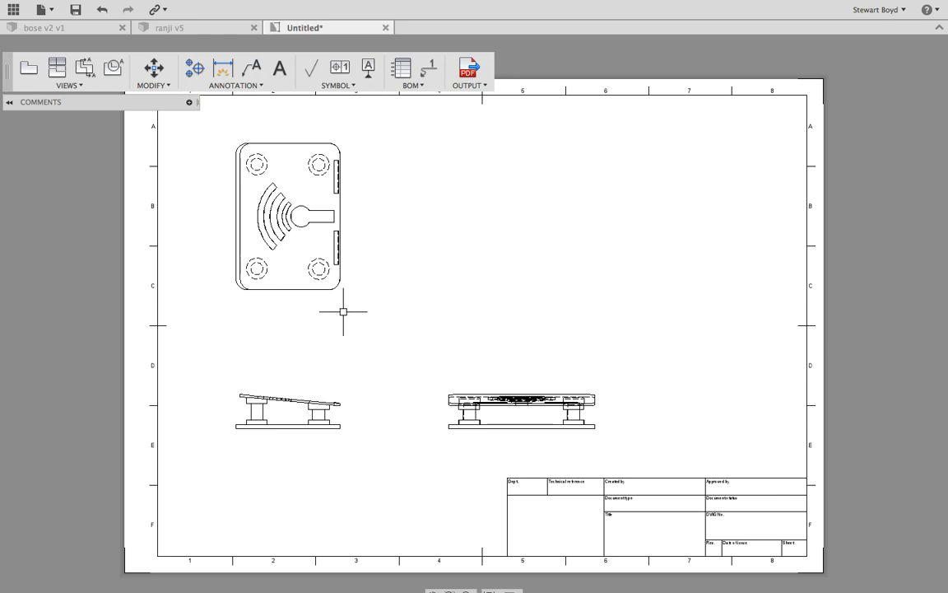
Step: Add the text label "front view" below the front view
{"action": "left_click", "coordinate": [280, 72]}
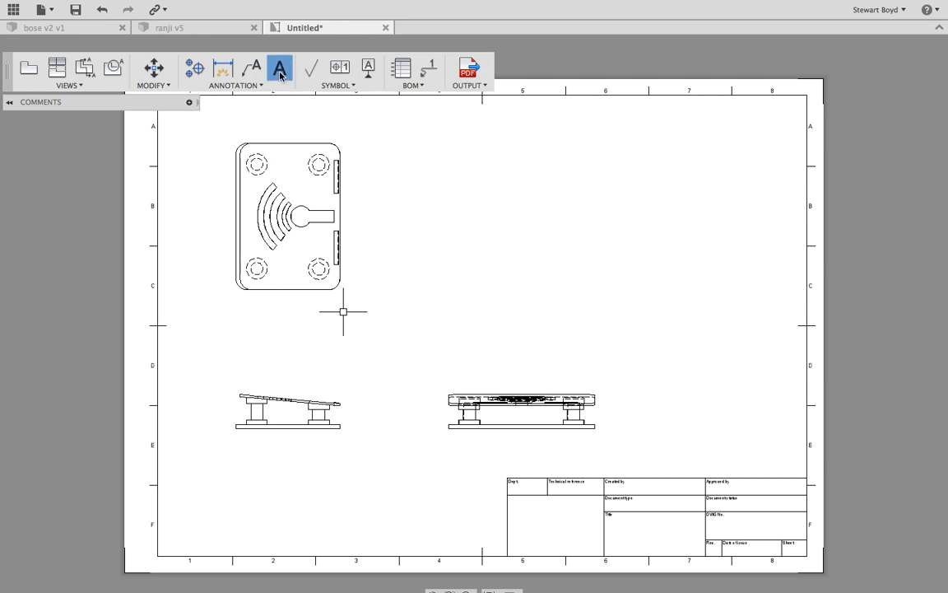
{"action": "left_click", "coordinate": [260, 493]}
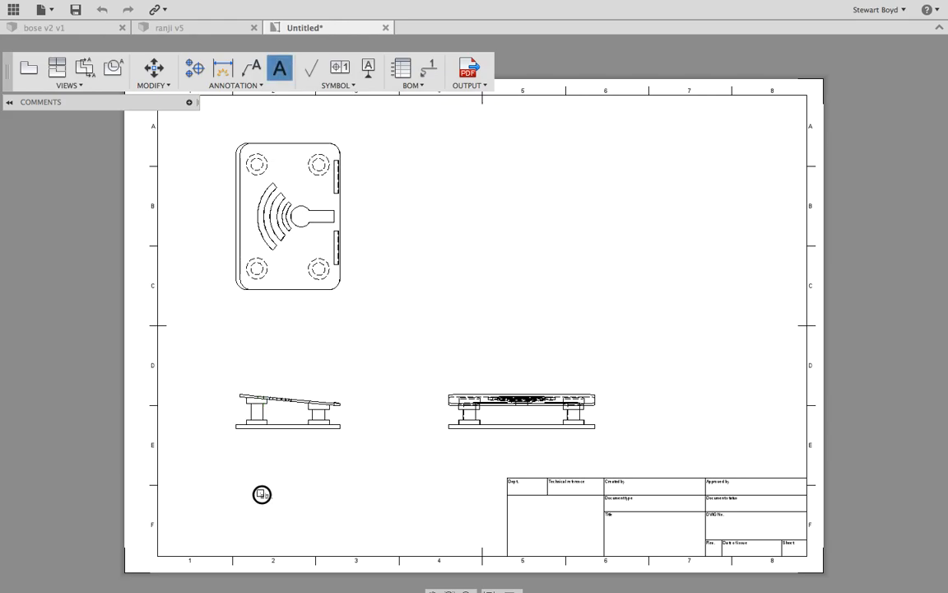
{"action": "left_click", "coordinate": [345, 521]}
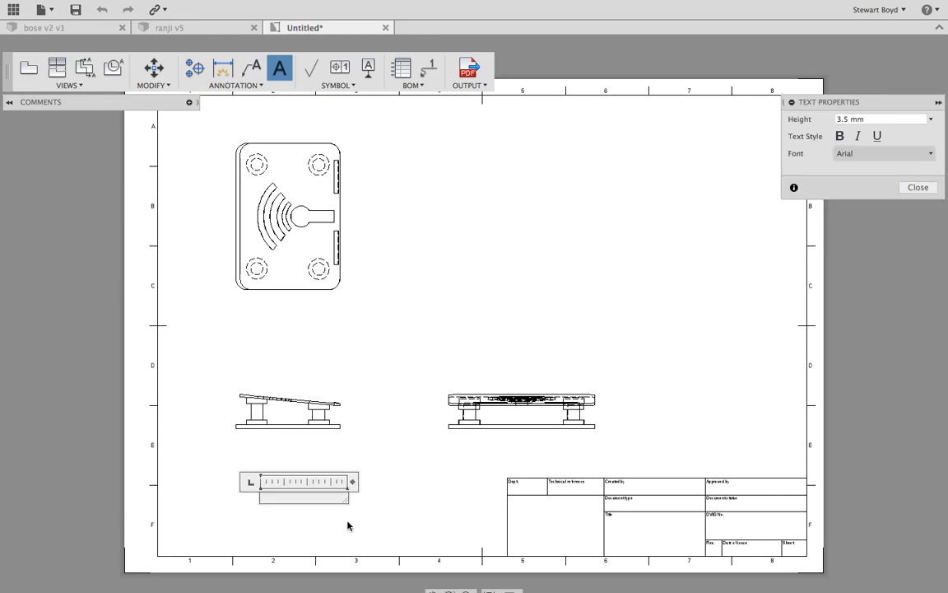
{"action": "type", "text": "F"}
{"action": "left_click", "coordinate": [921, 188]}
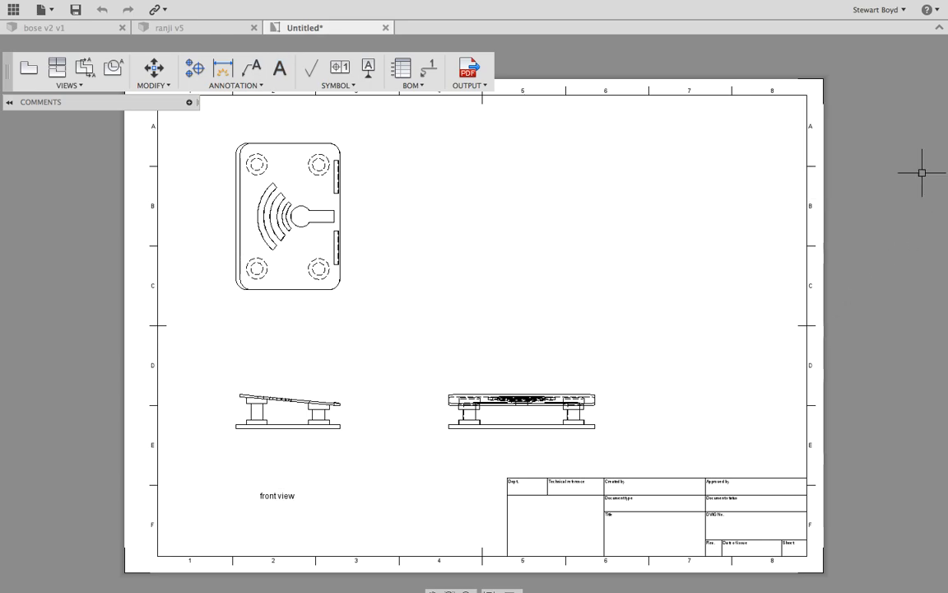
Step: Try to reposition the "front view" label below the front view
{"action": "left_click", "coordinate": [276, 494]}
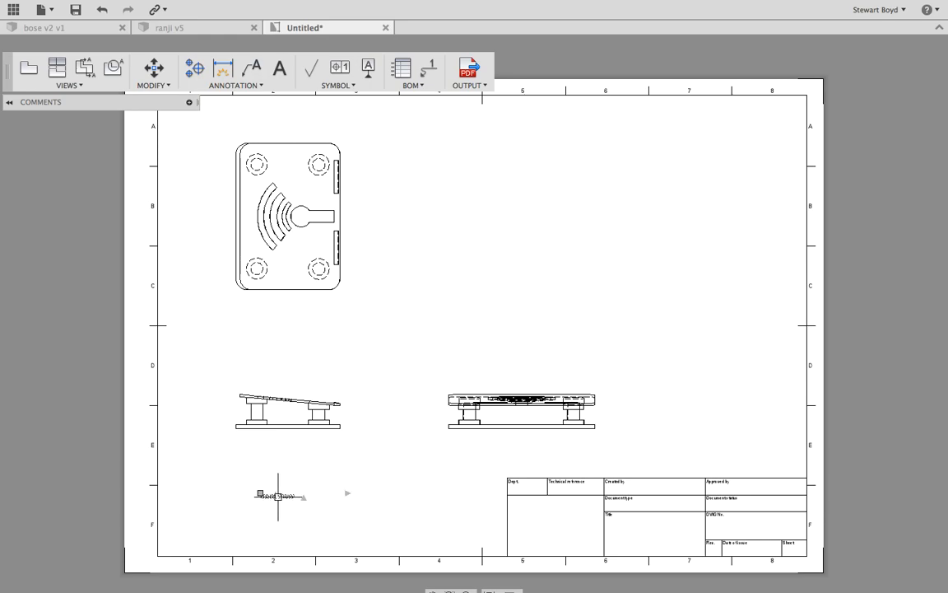
{"action": "left_click", "coordinate": [260, 493]}
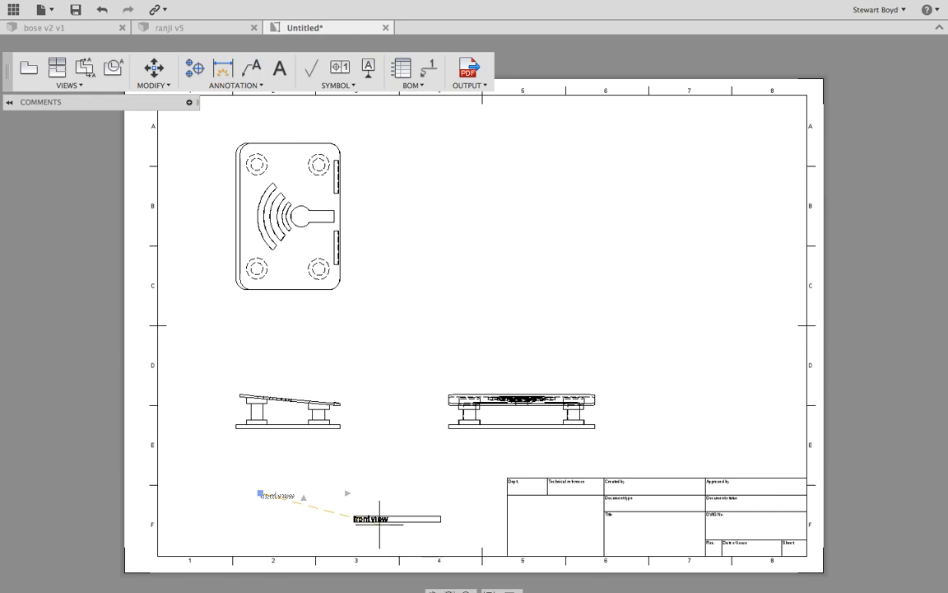
{"action": "left_click", "coordinate": [260, 493]}
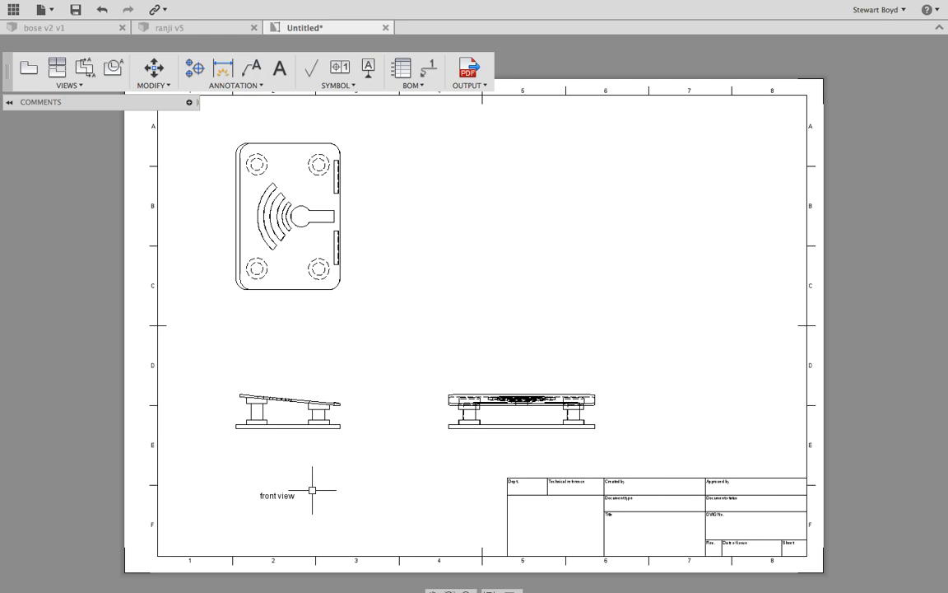
Step: Add the text label "side view" between the side view and the title block
{"action": "left_click", "coordinate": [279, 71]}
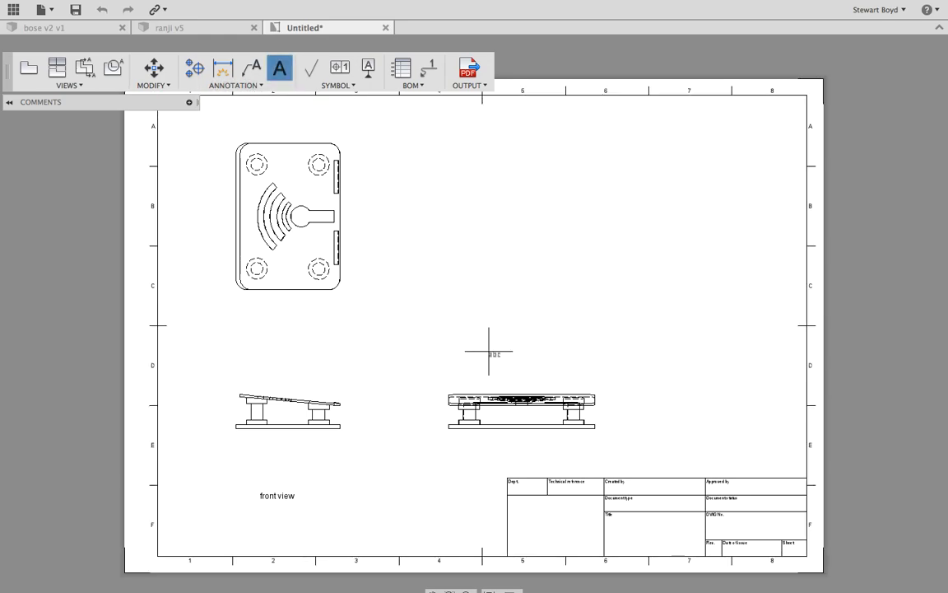
{"action": "left_click", "coordinate": [510, 453]}
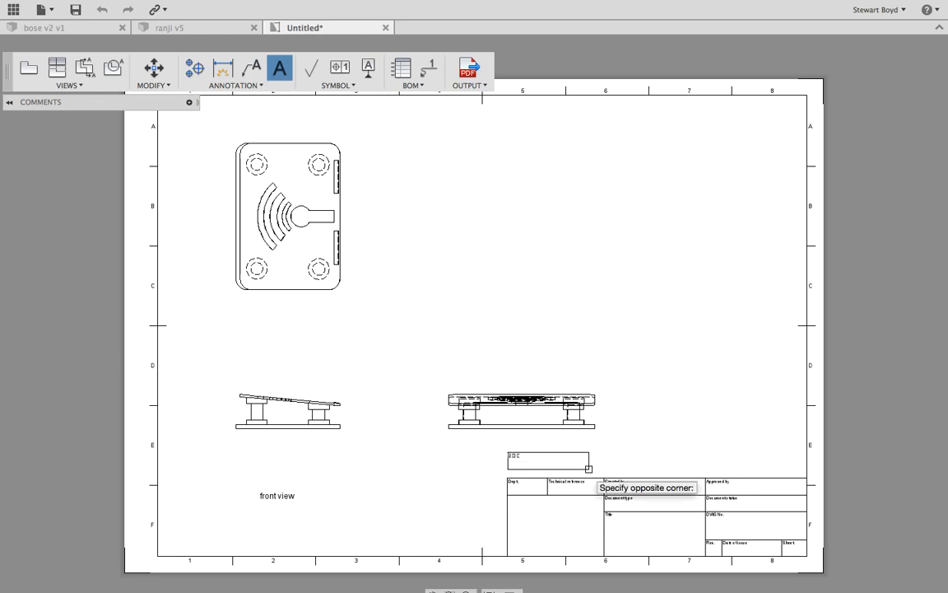
{"action": "left_click", "coordinate": [589, 469]}
{"action": "type", "text": "side vi"}
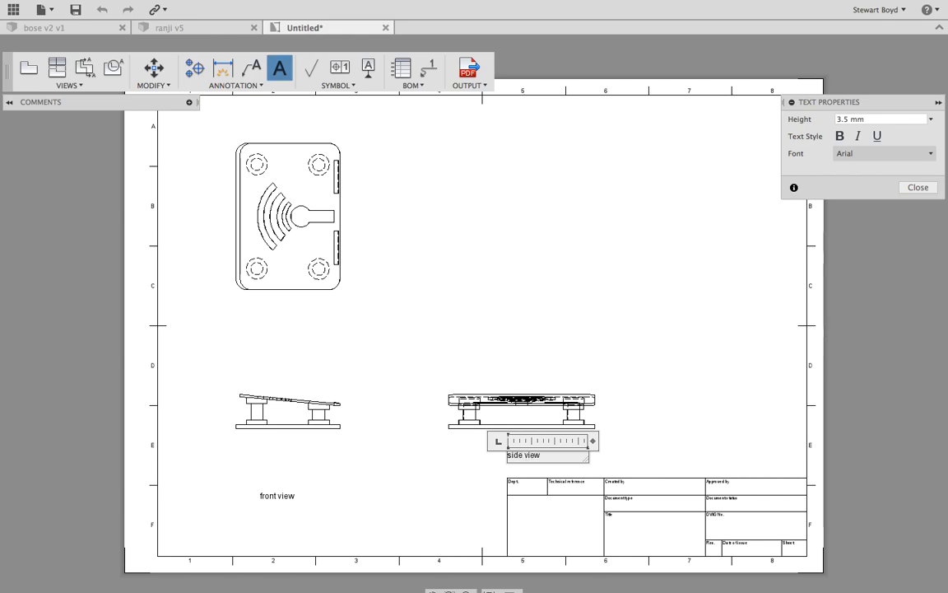
{"action": "type", "text": "ew"}
{"action": "key", "text": "Return"}
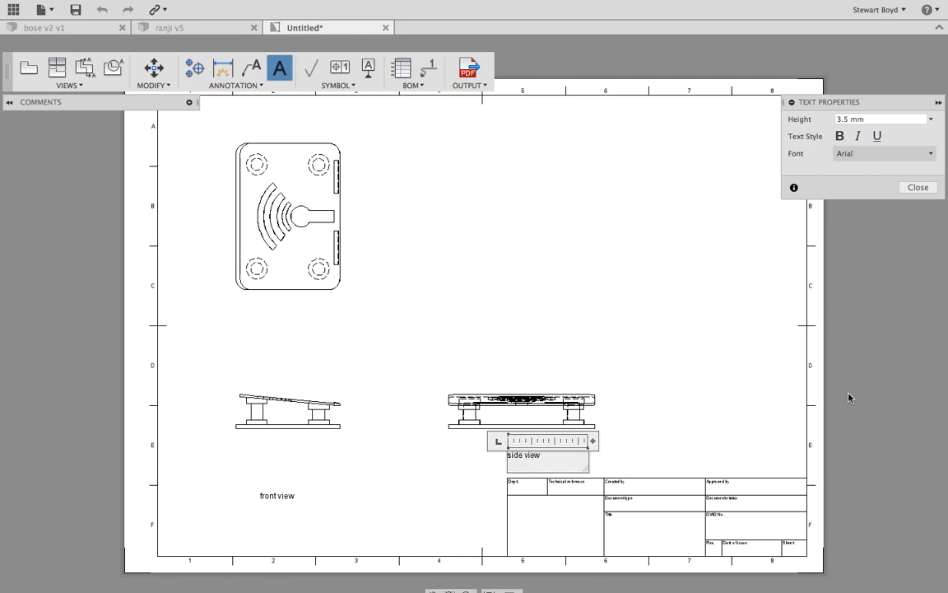
{"action": "left_click", "coordinate": [918, 187]}
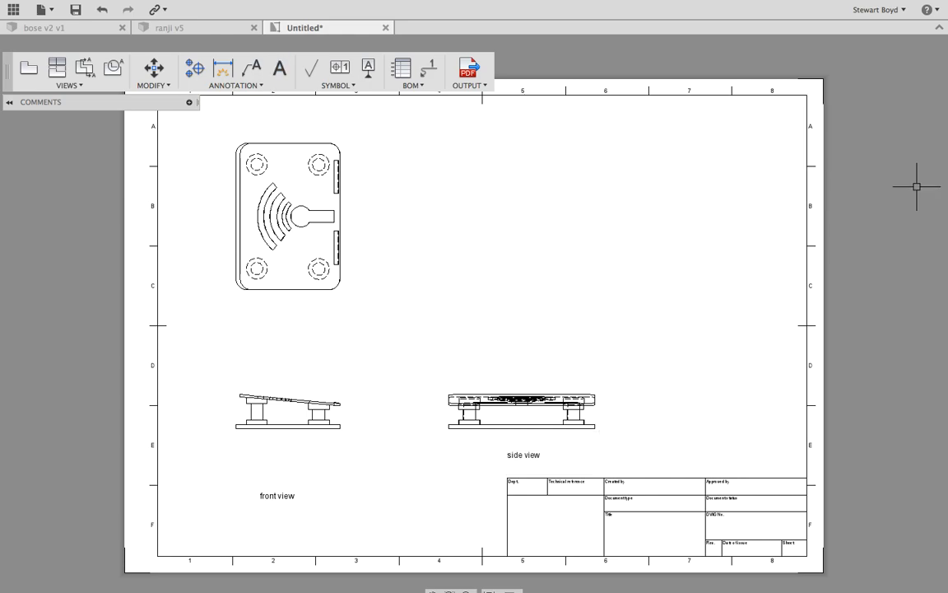
Step: Add the text label "pln view" above the top view
{"action": "left_click", "coordinate": [279, 69]}
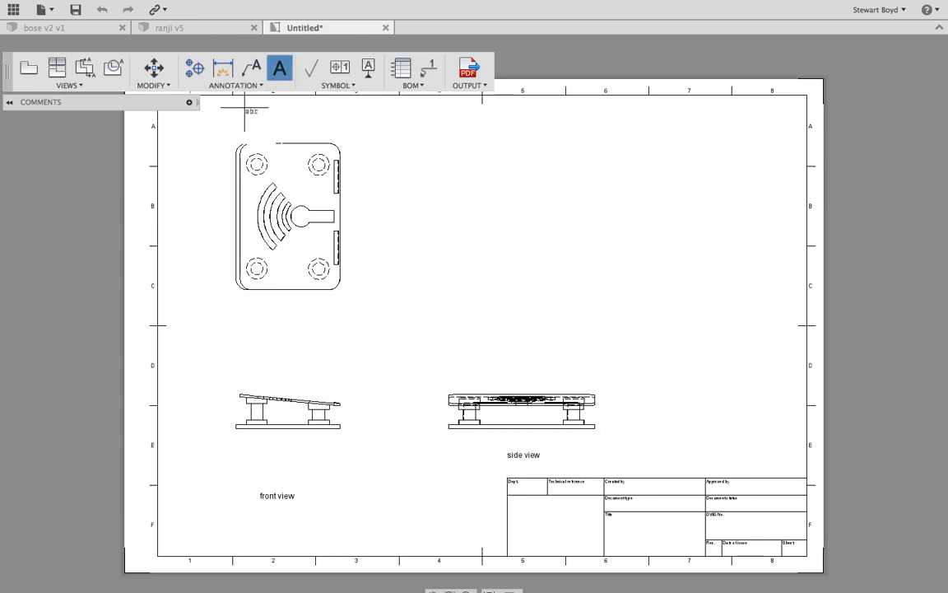
{"action": "left_click", "coordinate": [222, 97]}
{"action": "left_click", "coordinate": [302, 119]}
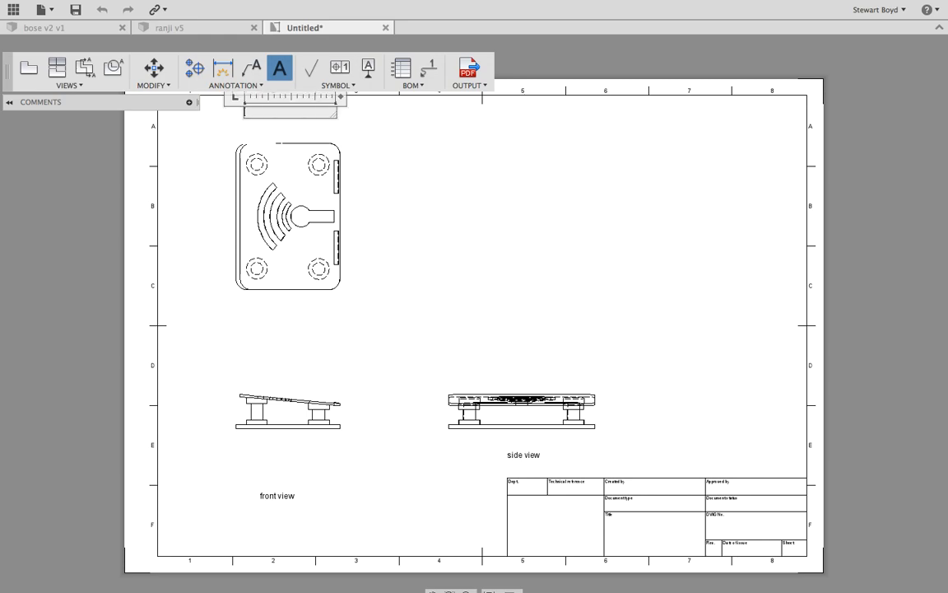
{"action": "type", "text": "pin view"}
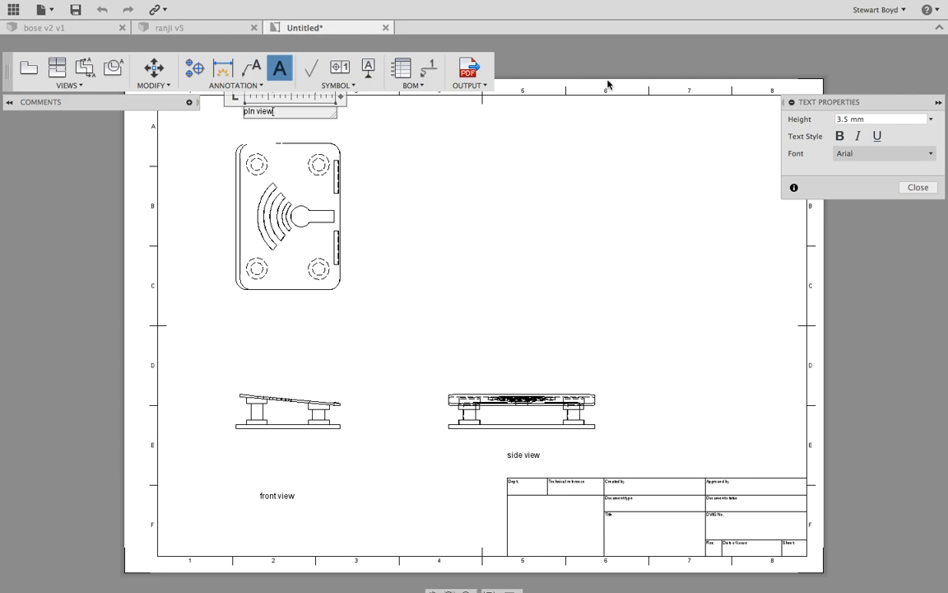
{"action": "left_click", "coordinate": [917, 186]}
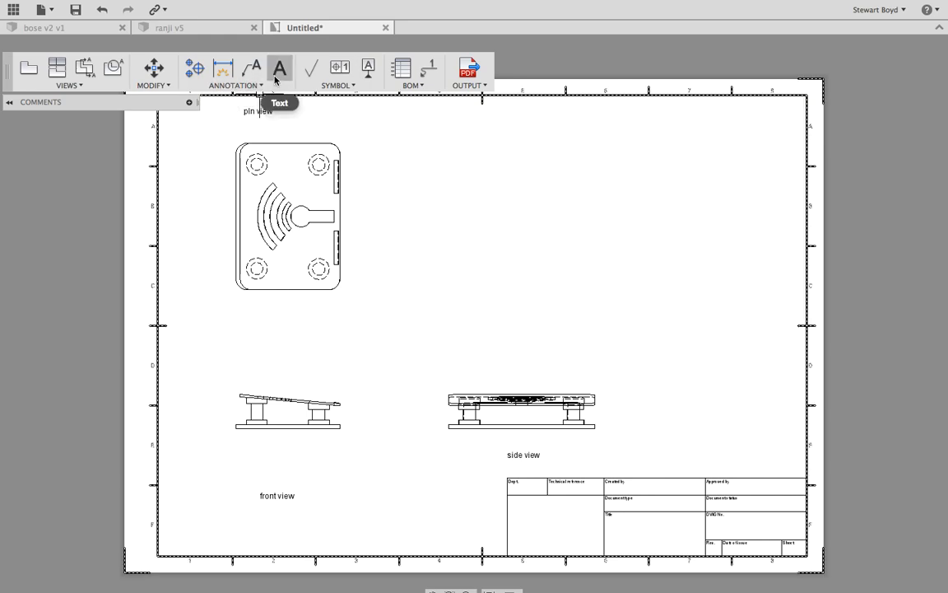
{"action": "left_click", "coordinate": [153, 86]}
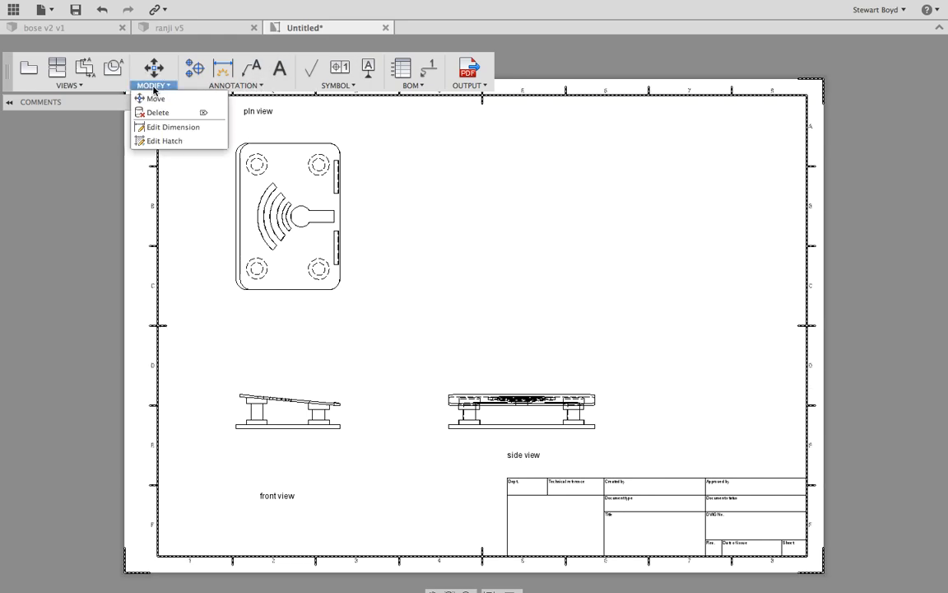
{"action": "left_click", "coordinate": [165, 130]}
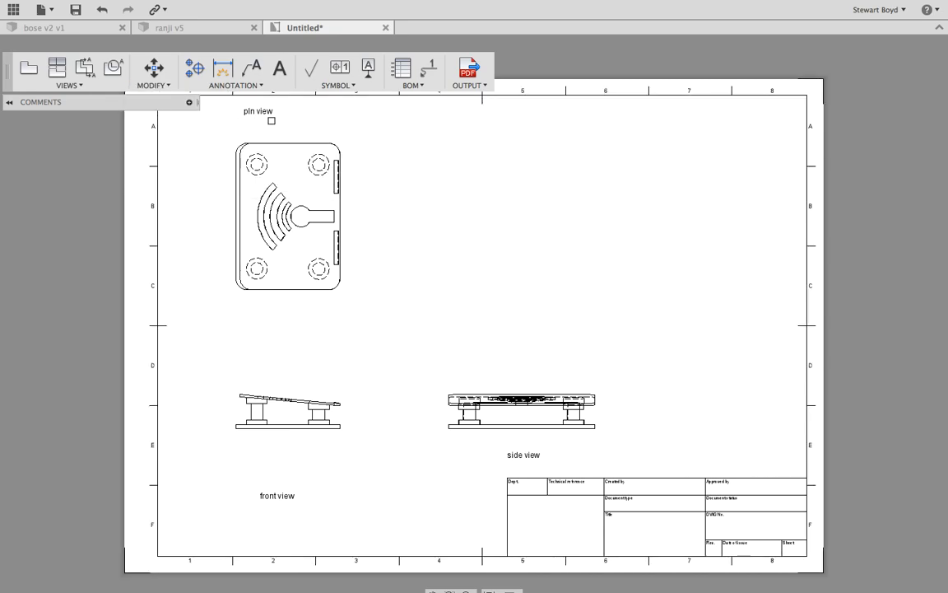
{"action": "left_click", "coordinate": [260, 111]}
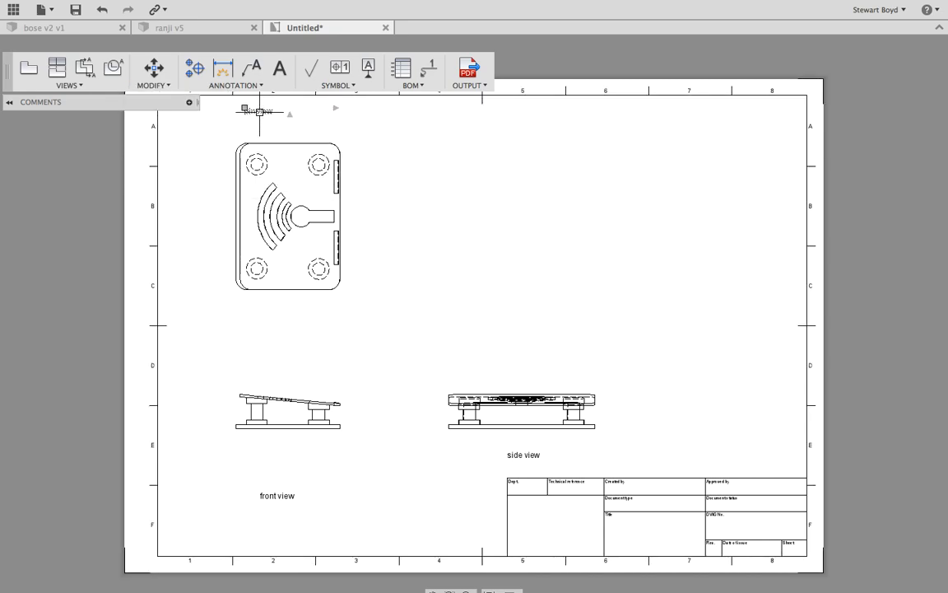
{"action": "double_click", "coordinate": [247, 110]}
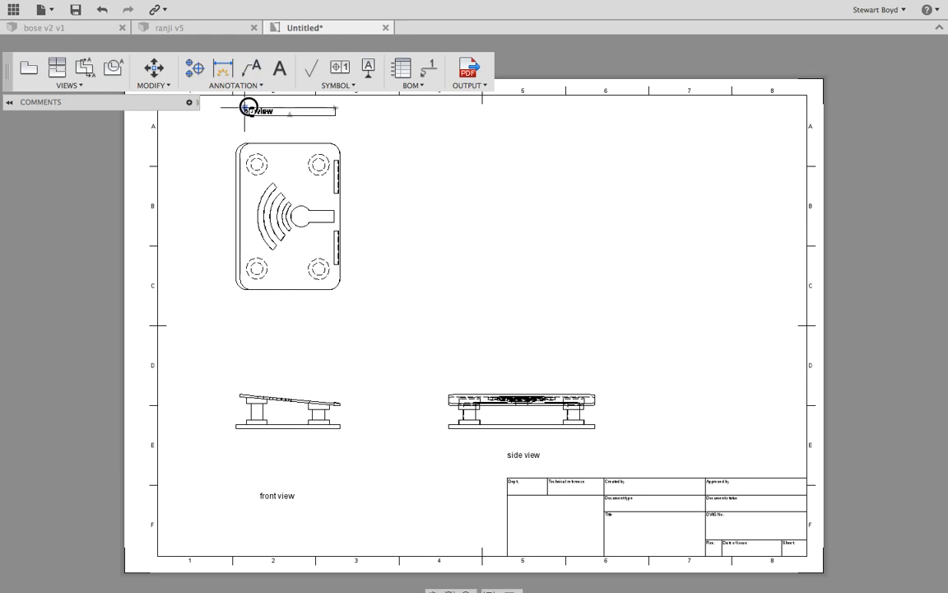
{"action": "left_click", "coordinate": [247, 108]}
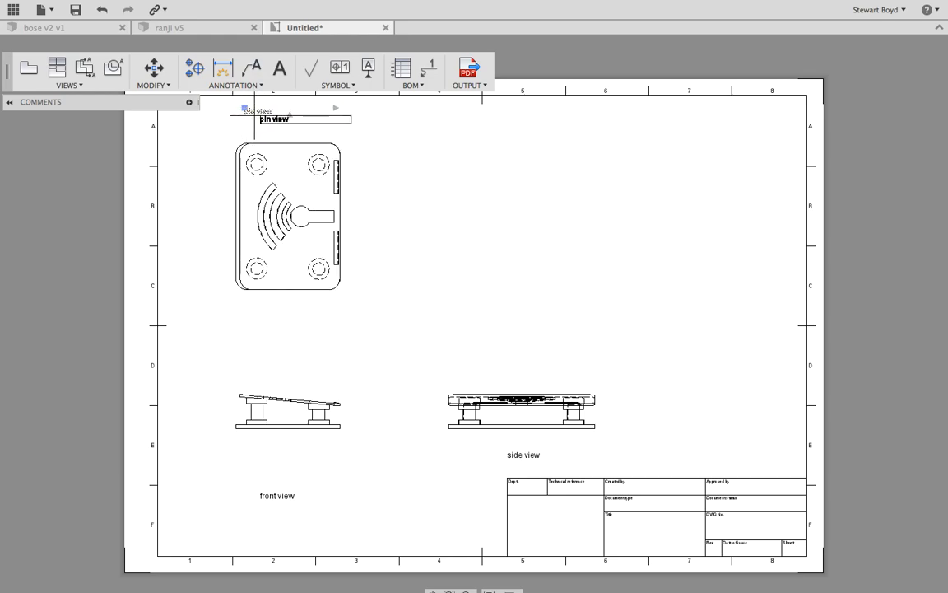
Step: Replace the misspelled "pln view" label above the top view with a new text label reading "plan view"
{"action": "left_click", "coordinate": [244, 108]}
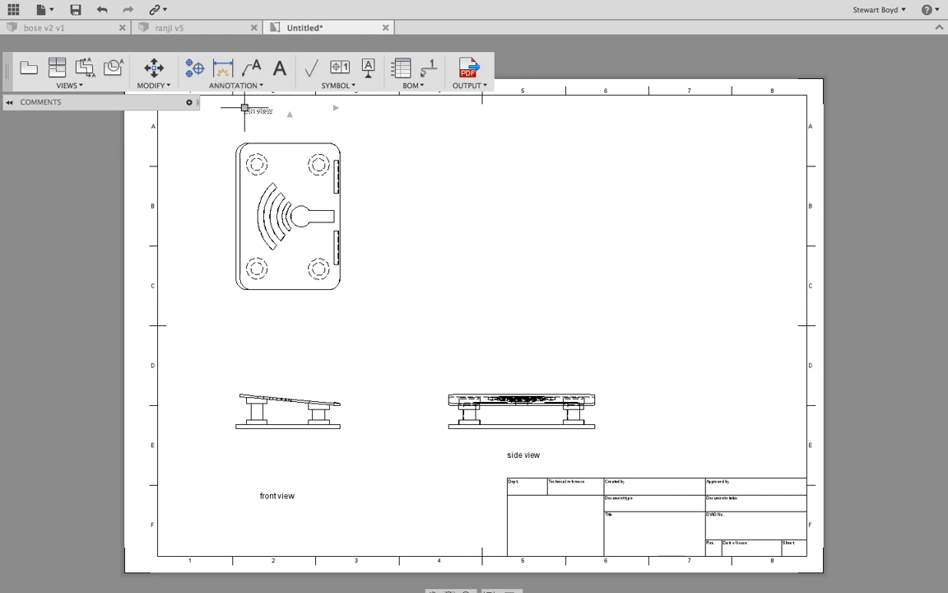
{"action": "key", "text": "Delete"}
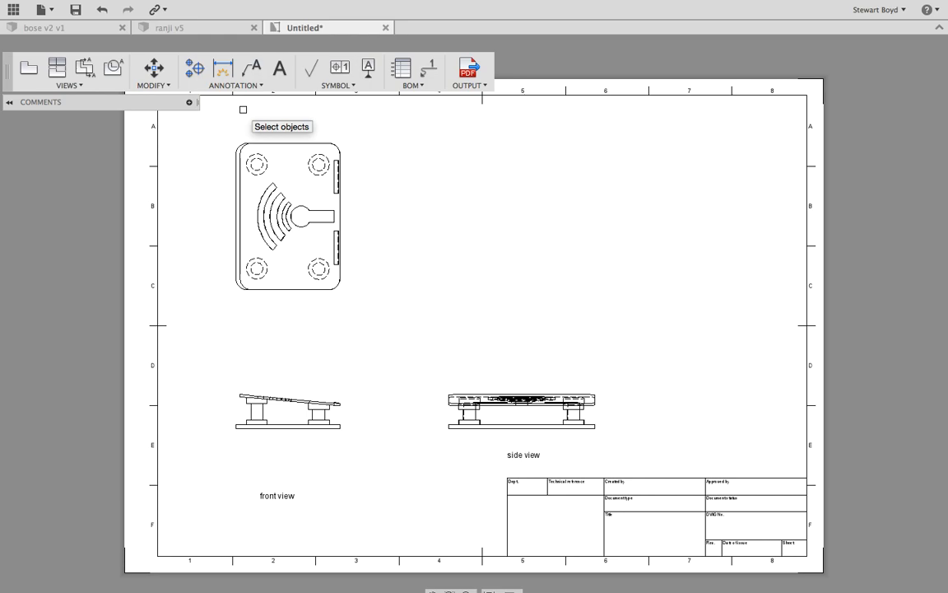
{"action": "left_click", "coordinate": [279, 68]}
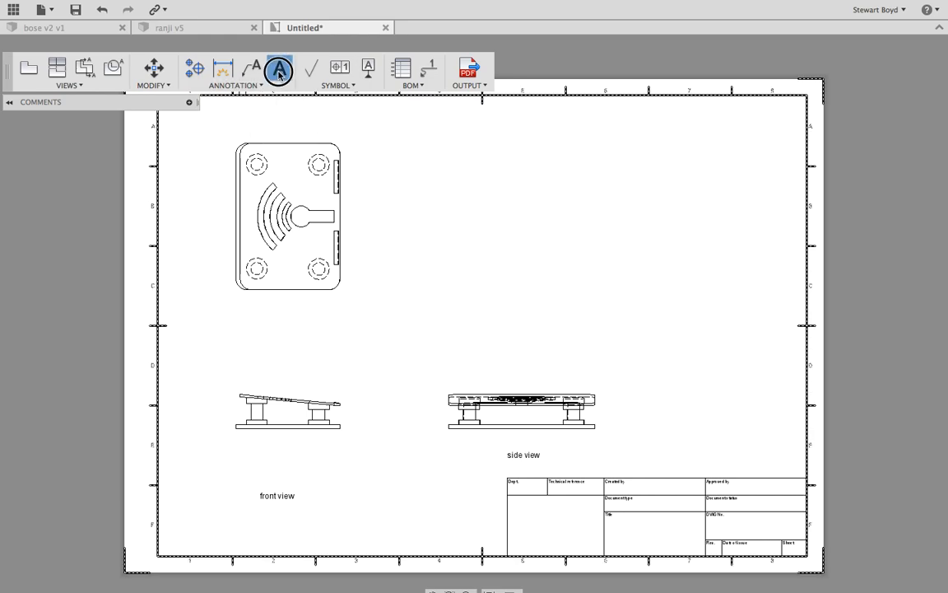
{"action": "left_click", "coordinate": [255, 108]}
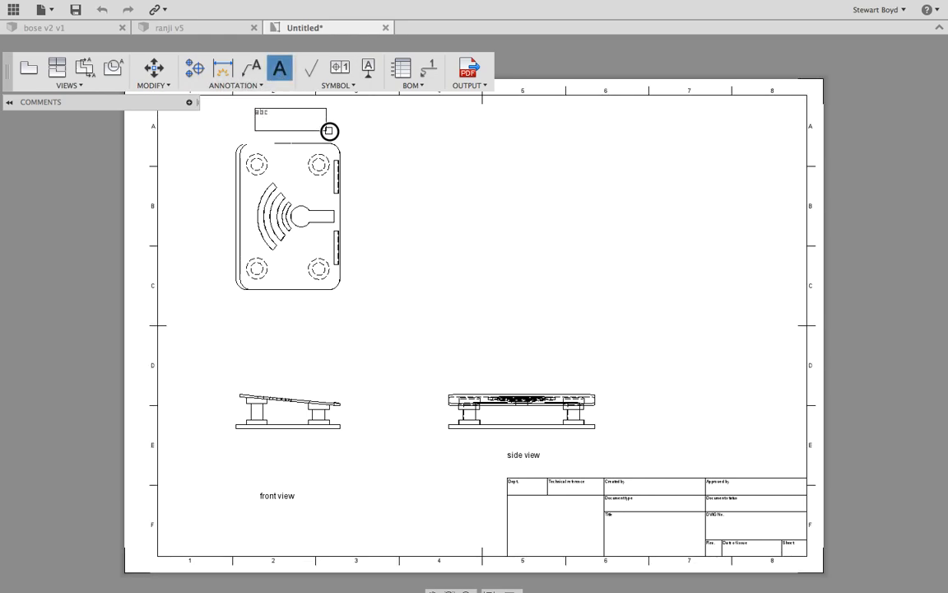
{"action": "left_click", "coordinate": [330, 131]}
{"action": "type", "text": "plan view"}
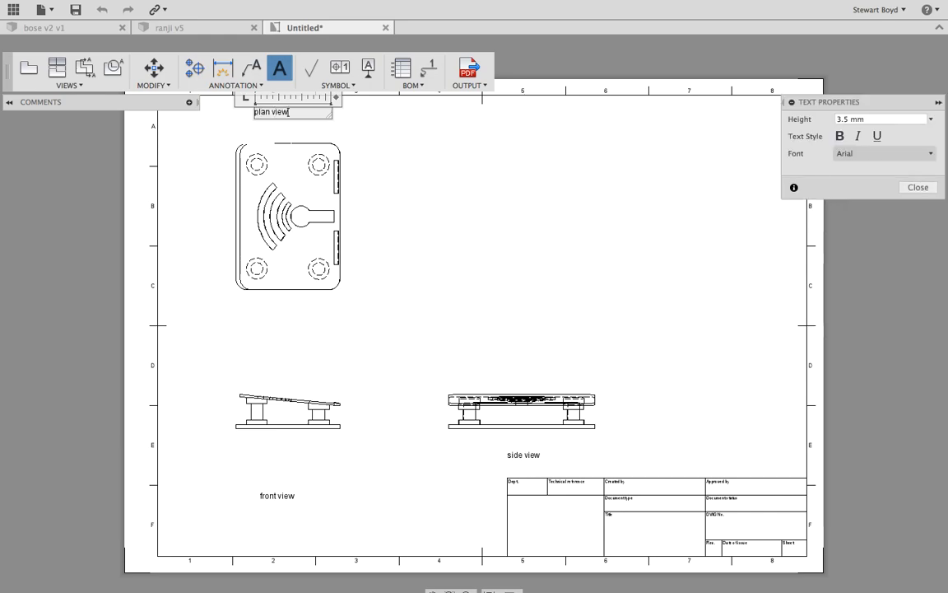
{"action": "left_click", "coordinate": [917, 187]}
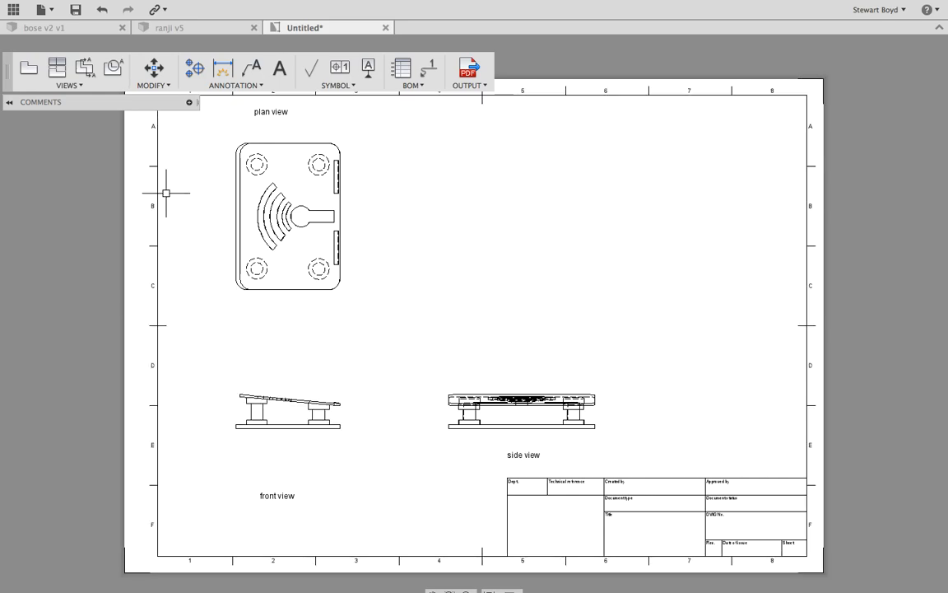
Step: Dimension the overall vertical length of the plan view, placing the dimension to the right of the view
{"action": "left_click", "coordinate": [226, 86]}
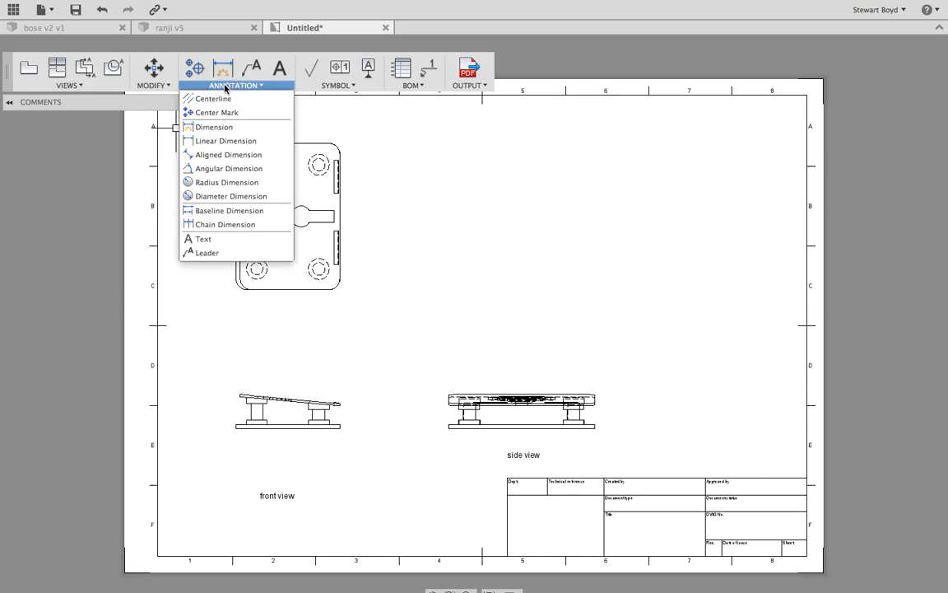
{"action": "left_click", "coordinate": [215, 127]}
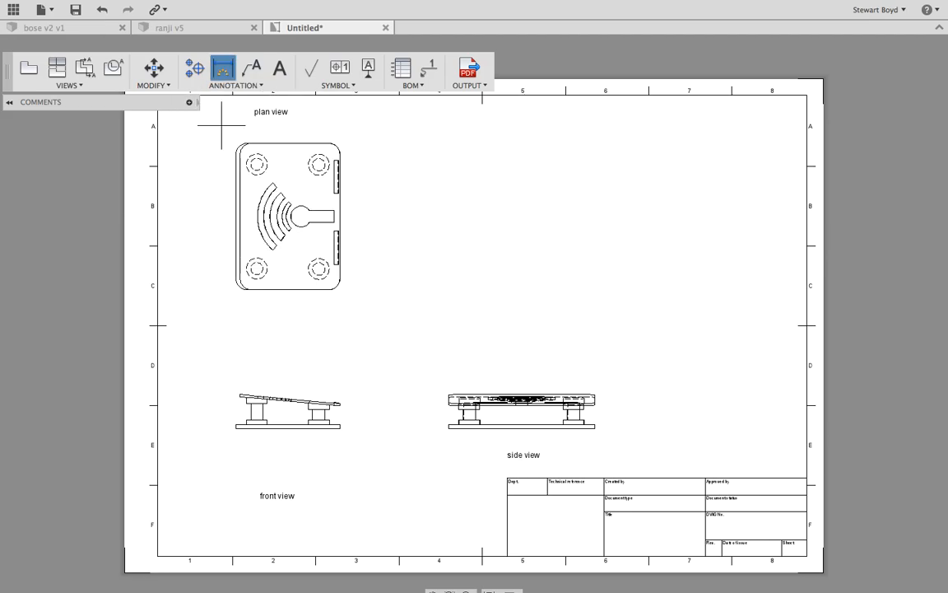
{"action": "left_click", "coordinate": [329, 143]}
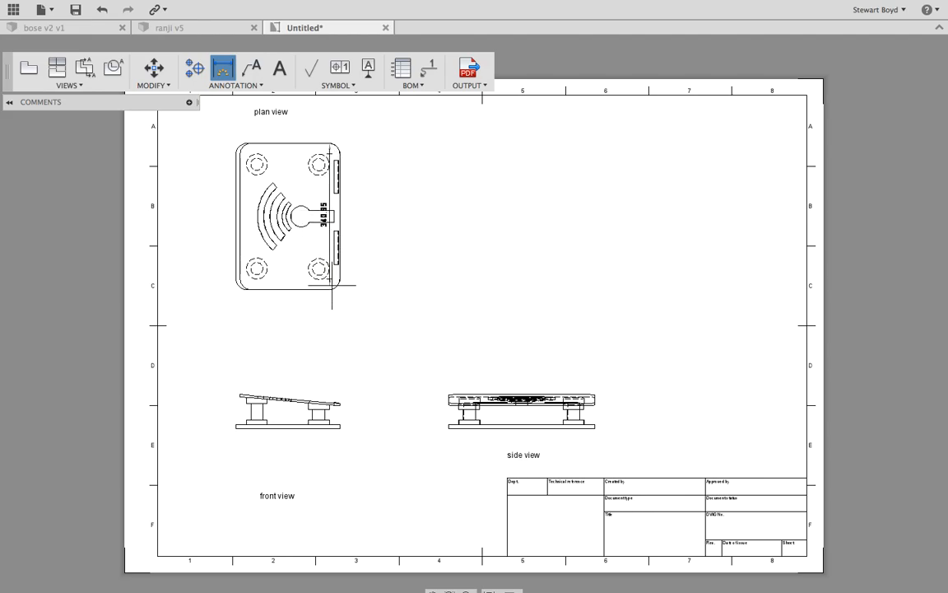
{"action": "left_click", "coordinate": [329, 288]}
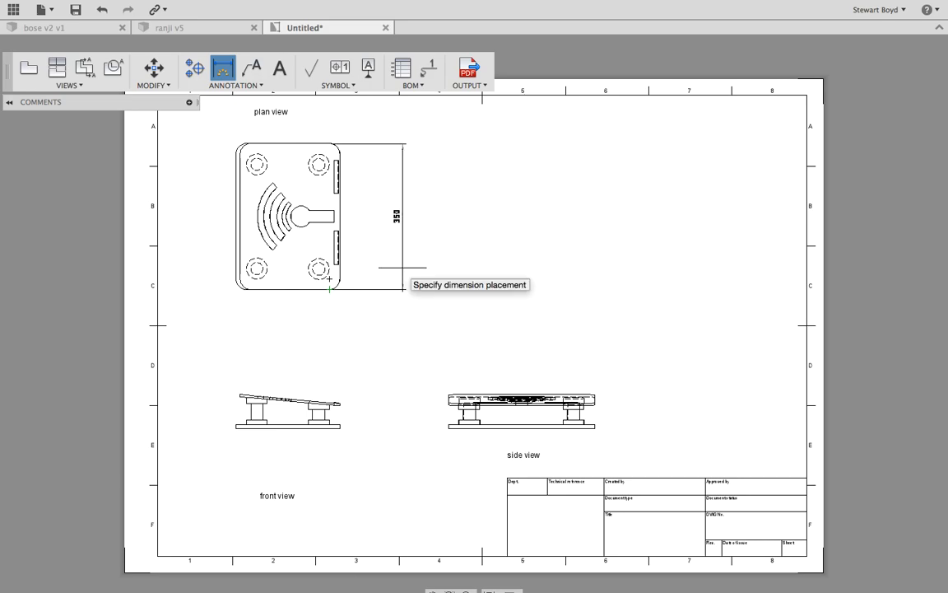
{"action": "left_click", "coordinate": [403, 267]}
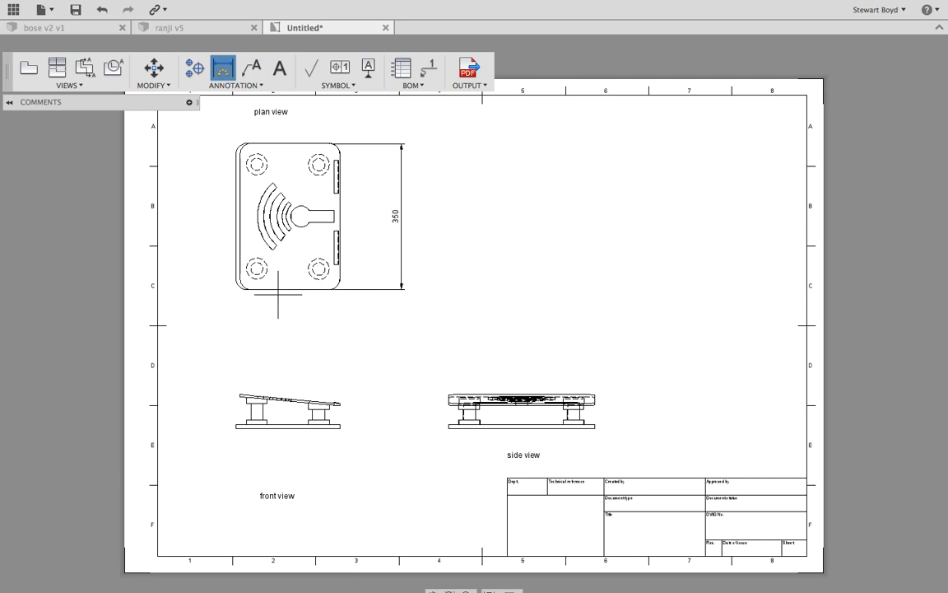
Step: In the front view, dimension the base's length below the view and the height from base to top plate at the right end
{"action": "left_click", "coordinate": [236, 427]}
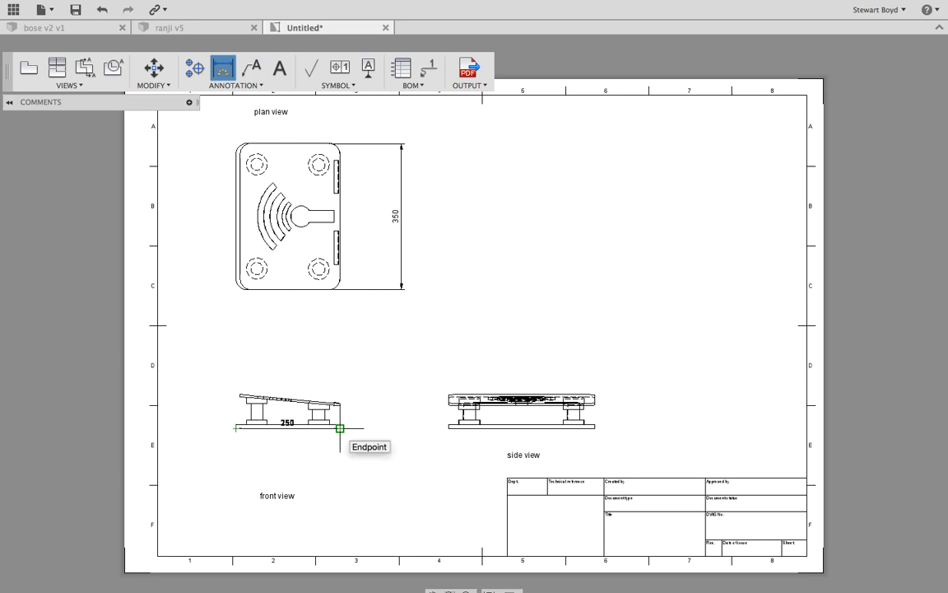
{"action": "left_click", "coordinate": [340, 429]}
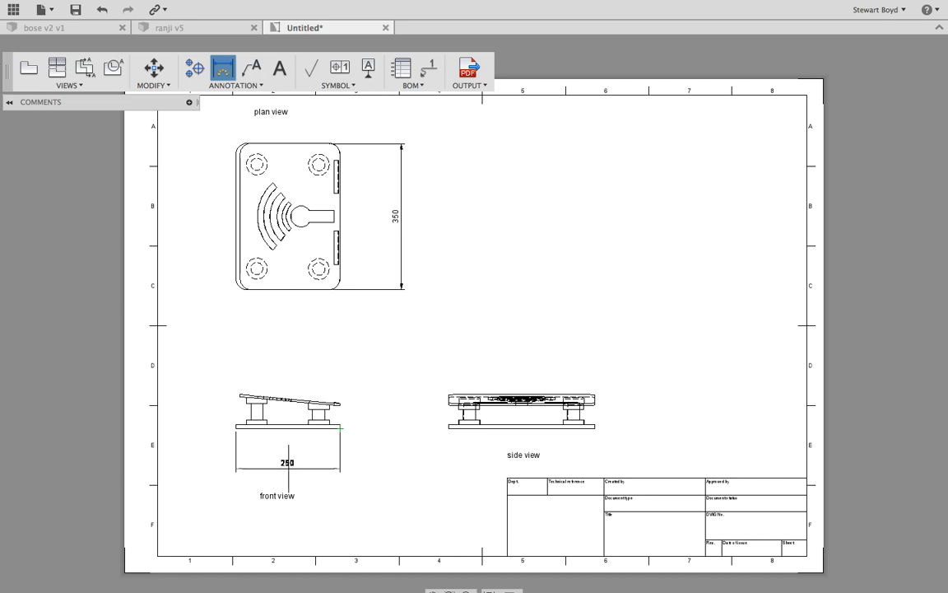
{"action": "left_click", "coordinate": [288, 468]}
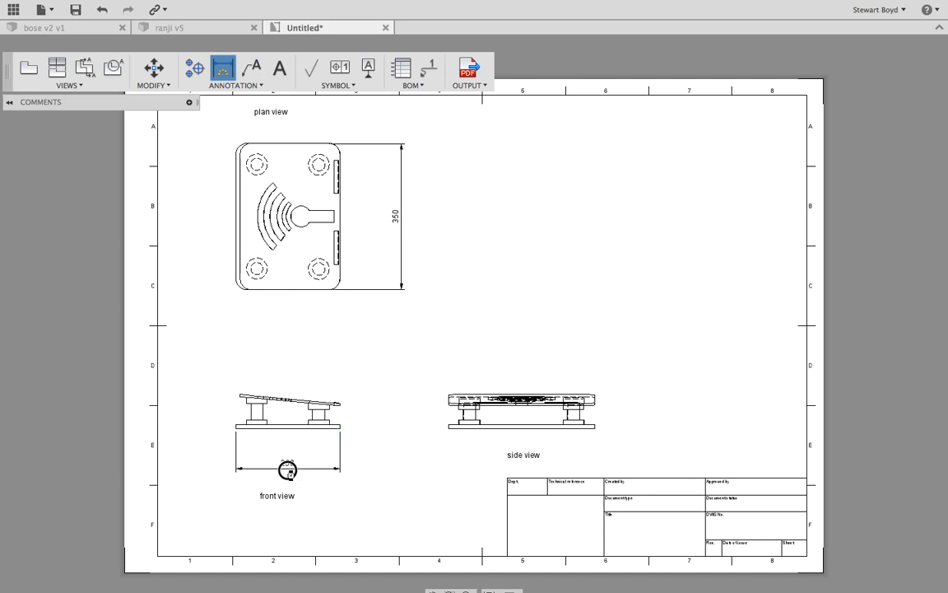
{"action": "left_click", "coordinate": [340, 405]}
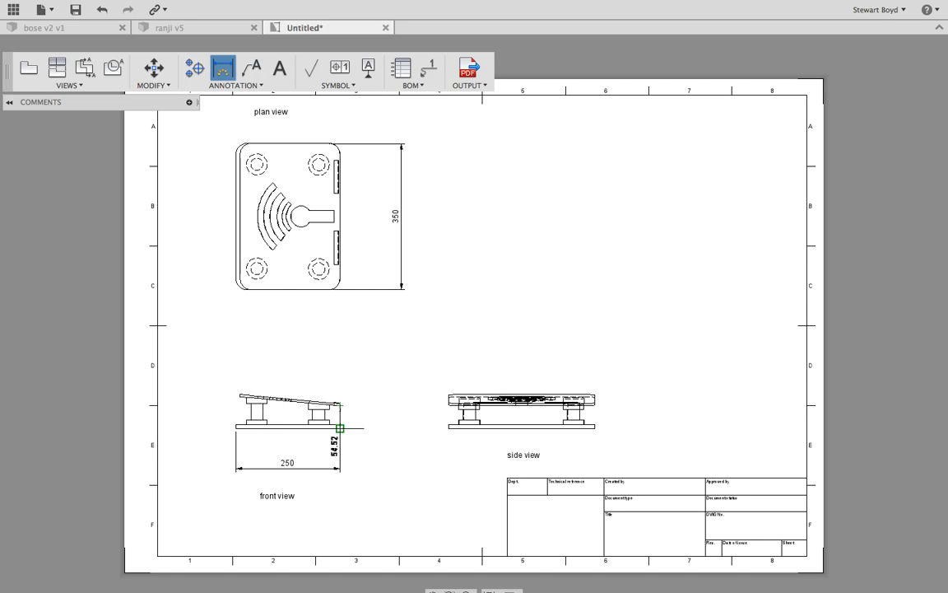
{"action": "left_click", "coordinate": [340, 427]}
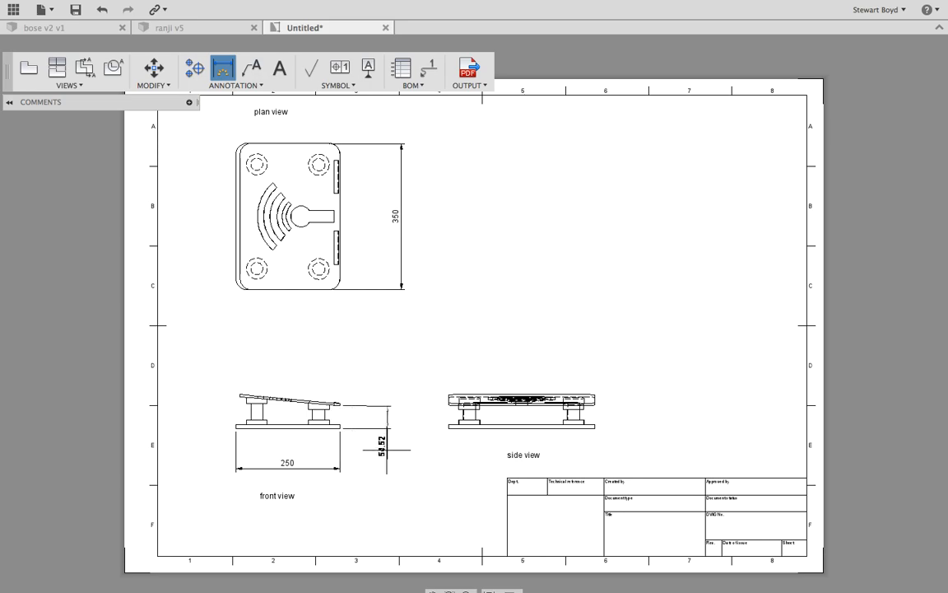
{"action": "left_click", "coordinate": [387, 452]}
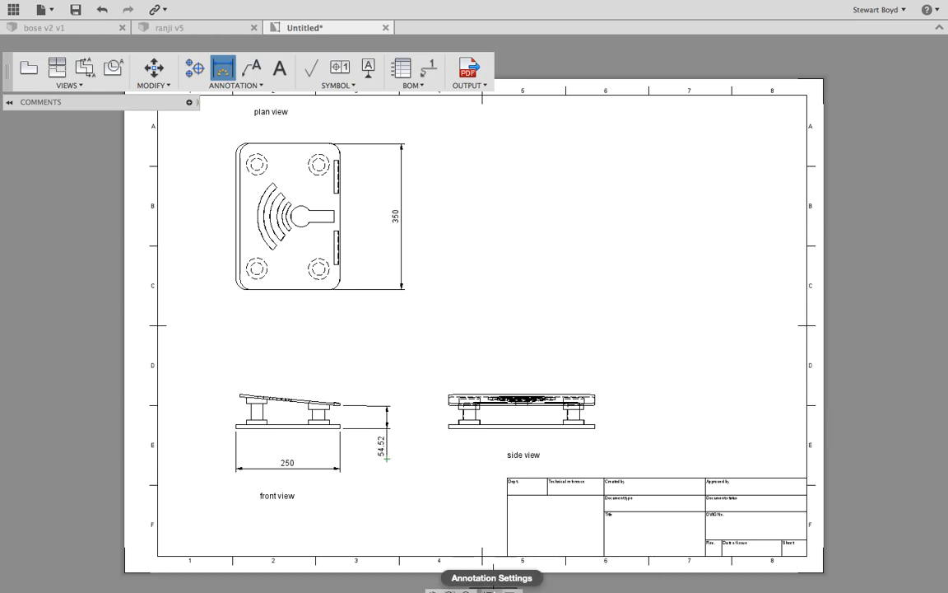
{"action": "left_click", "coordinate": [494, 581]}
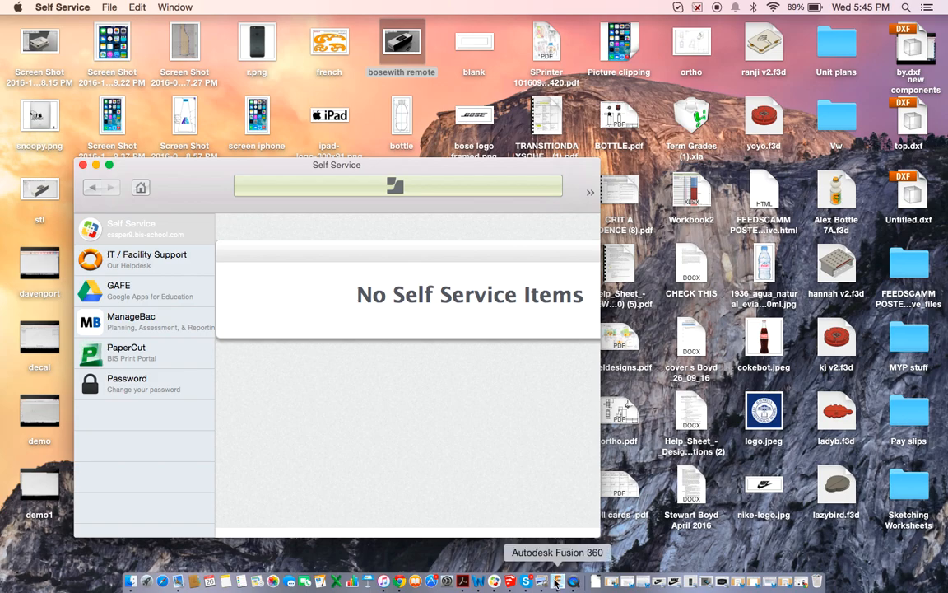
{"action": "left_click", "coordinate": [556, 584]}
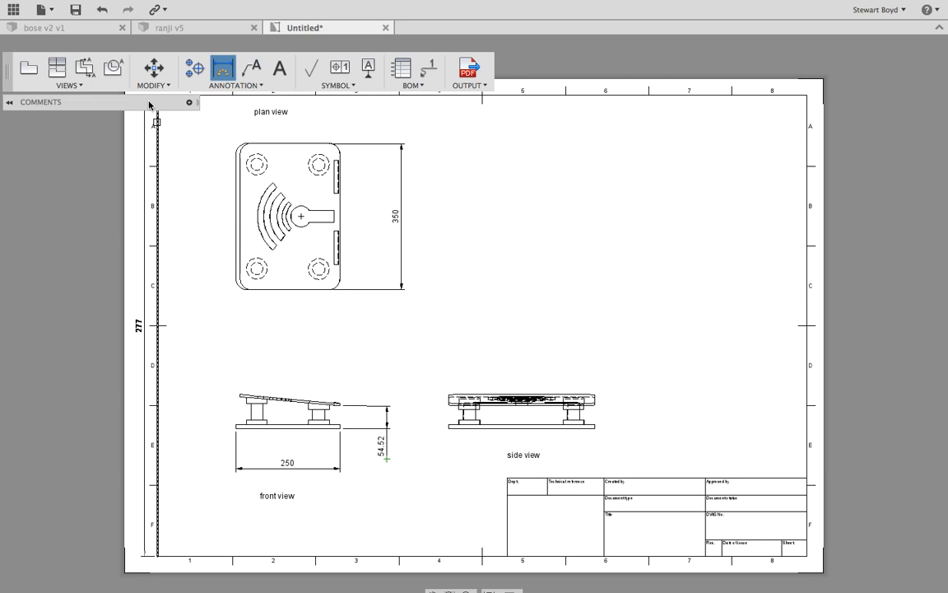
Step: Insert a parts list in the empty upper-right area of the drawing sheet
{"action": "left_click", "coordinate": [402, 69]}
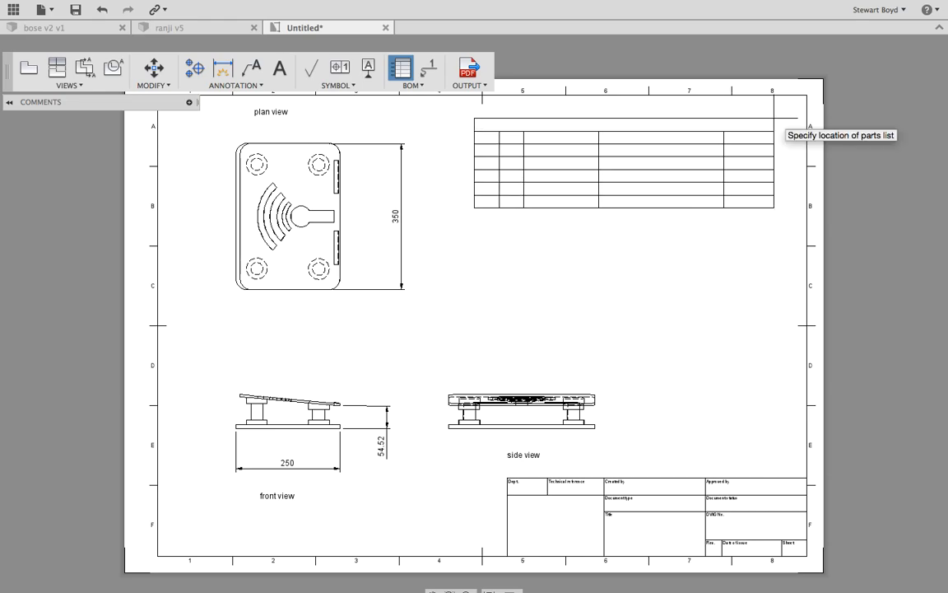
{"action": "left_click", "coordinate": [774, 118]}
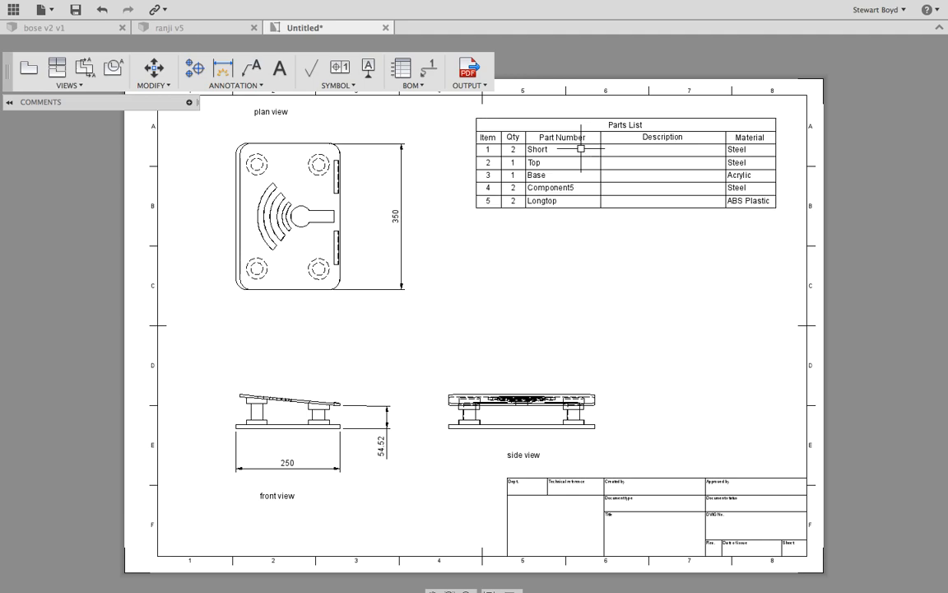
Step: Fill in the title block with department "Producy design" and created by "ME"
{"action": "left_click", "coordinate": [604, 516]}
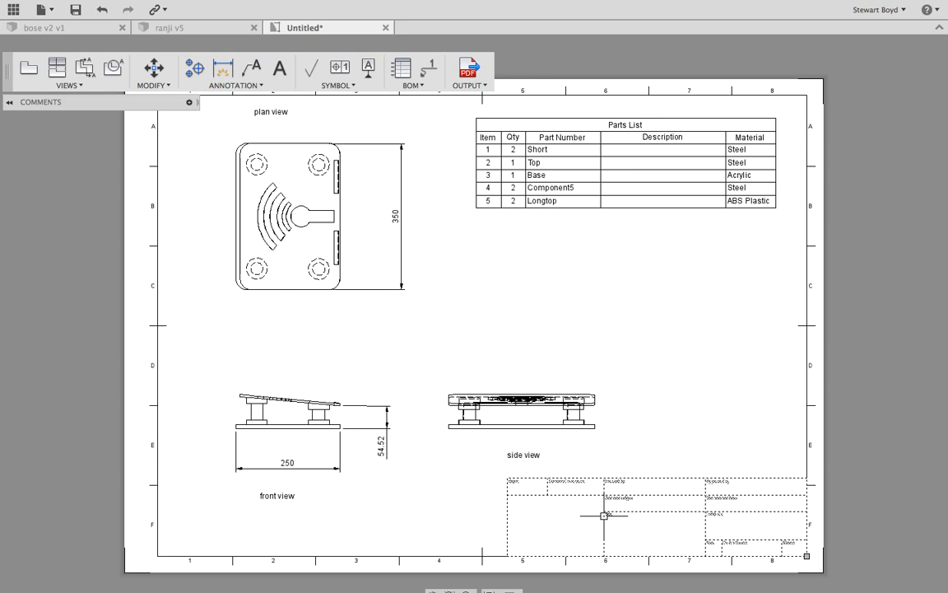
{"action": "double_click", "coordinate": [604, 516]}
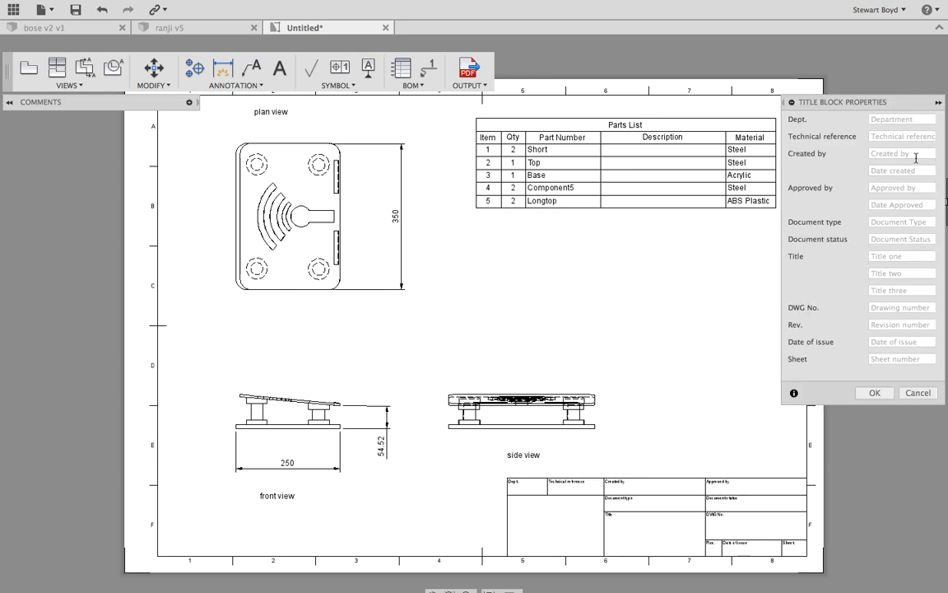
{"action": "left_click", "coordinate": [895, 120]}
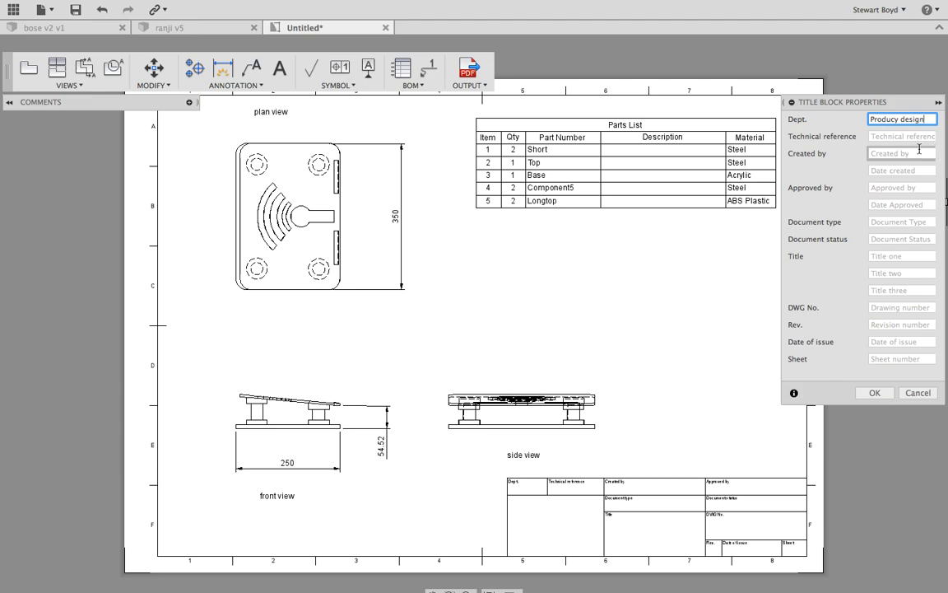
{"action": "left_click", "coordinate": [896, 154]}
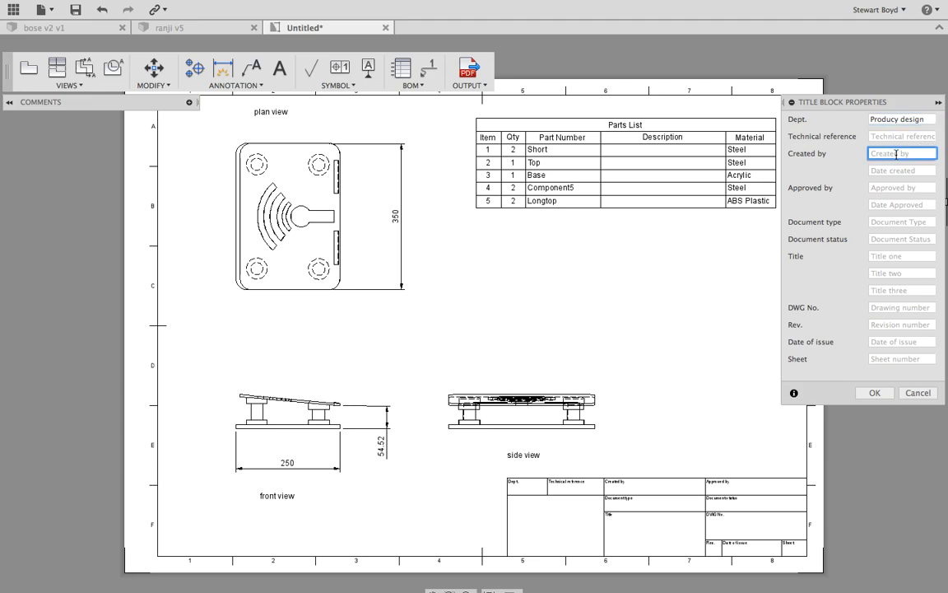
{"action": "key", "text": "Return"}
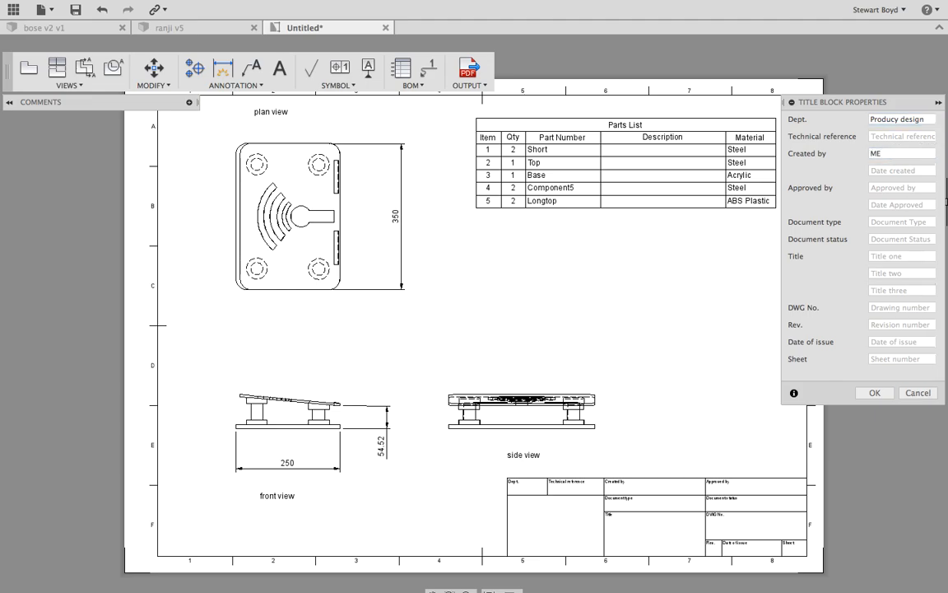
{"action": "left_click", "coordinate": [879, 393]}
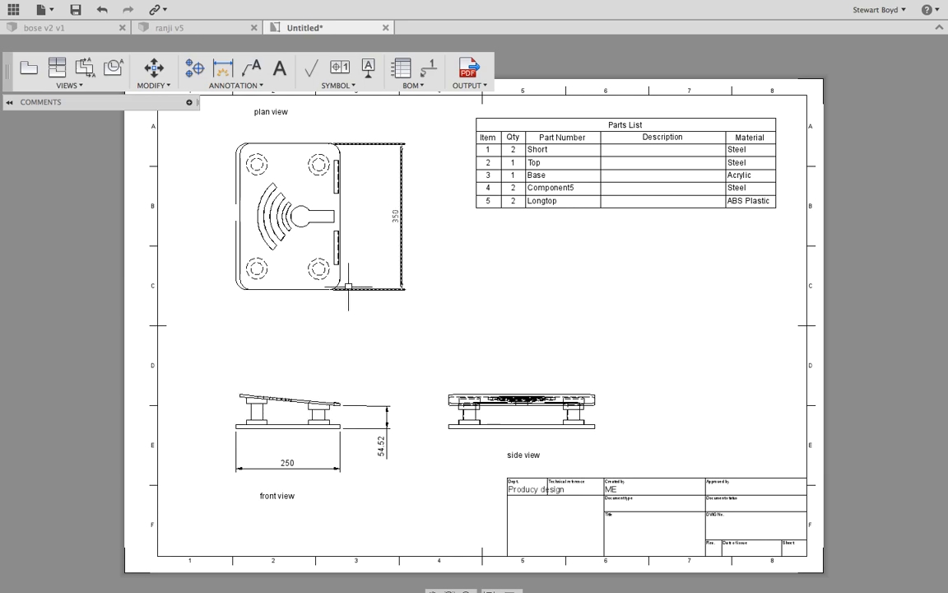
Step: Start a detail view from the side view, with a circular boundary around the pillar at its right end
{"action": "left_click", "coordinate": [112, 69]}
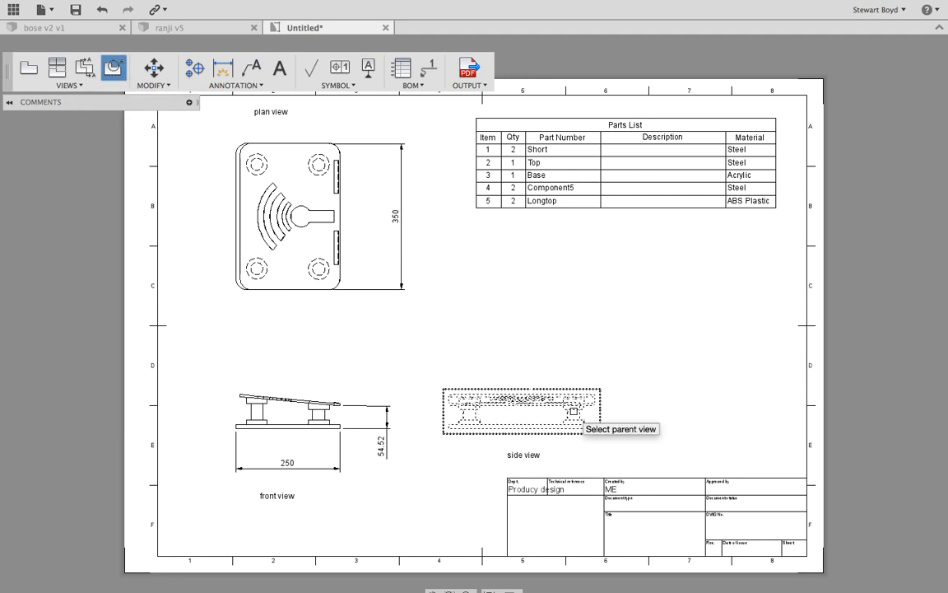
{"action": "left_click", "coordinate": [574, 411]}
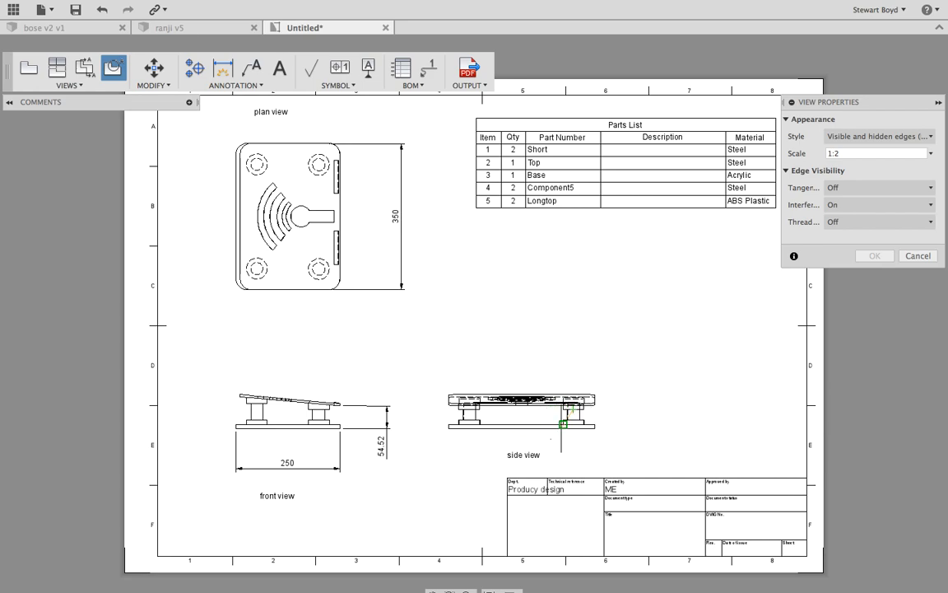
{"action": "left_click", "coordinate": [573, 409]}
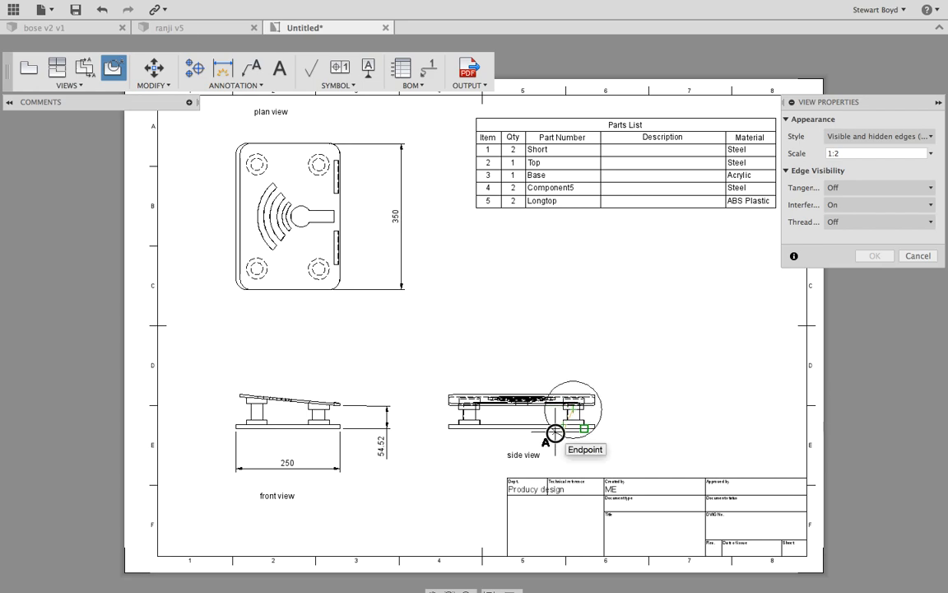
{"action": "left_click", "coordinate": [555, 432]}
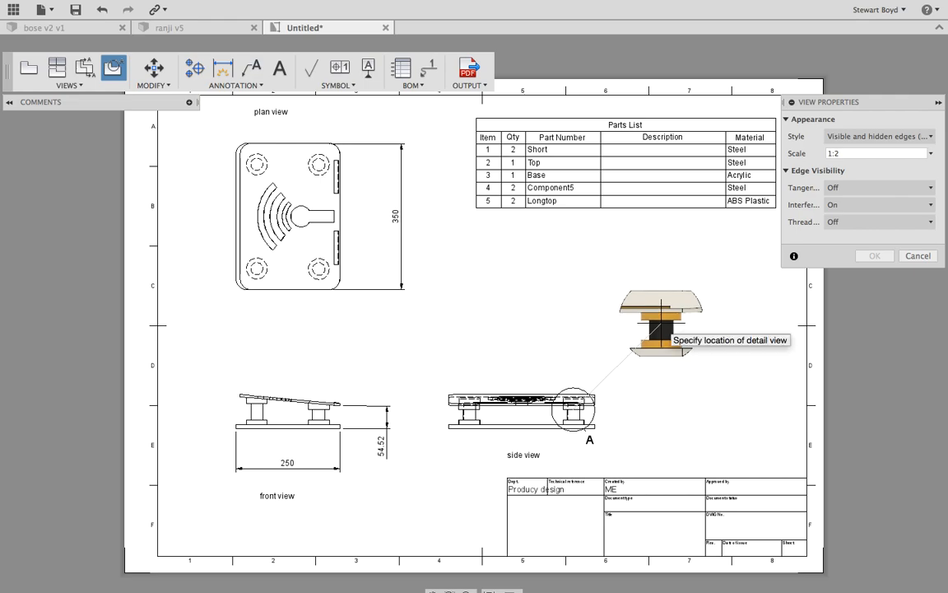
Step: Style the detail view as shaded with visible and hidden edges and place it at 1:2 scale below the parts list
{"action": "left_click", "coordinate": [931, 137]}
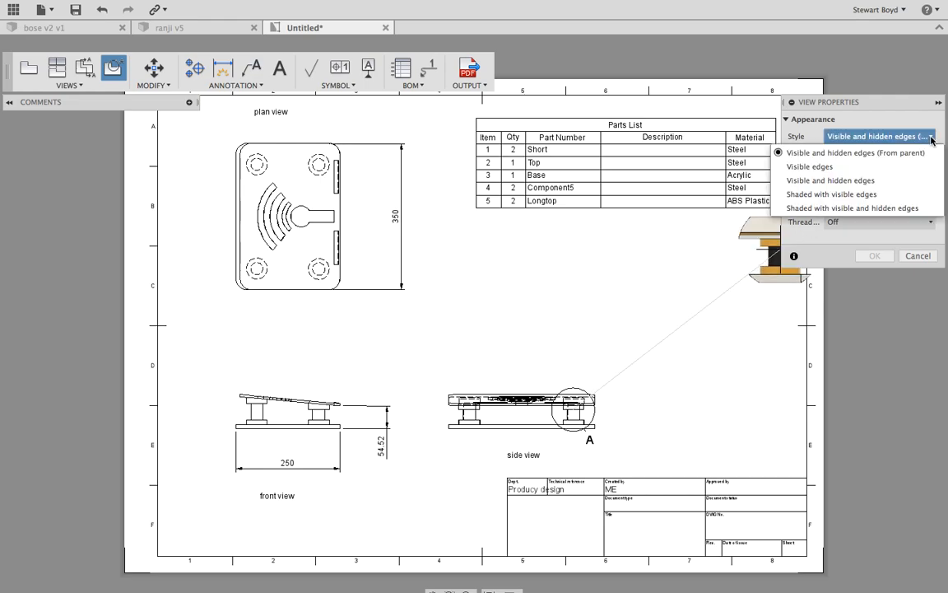
{"action": "left_click", "coordinate": [873, 168]}
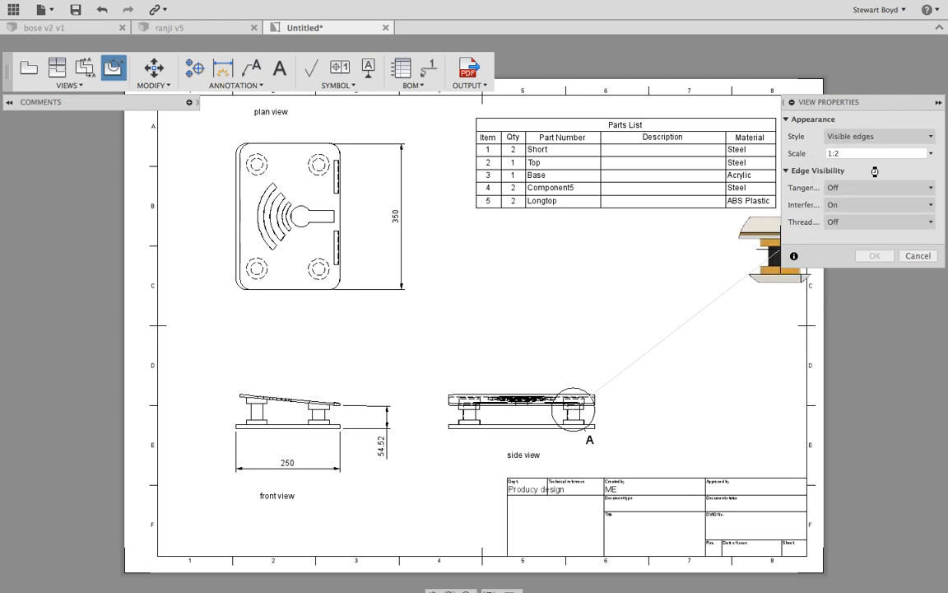
{"action": "left_click", "coordinate": [932, 137]}
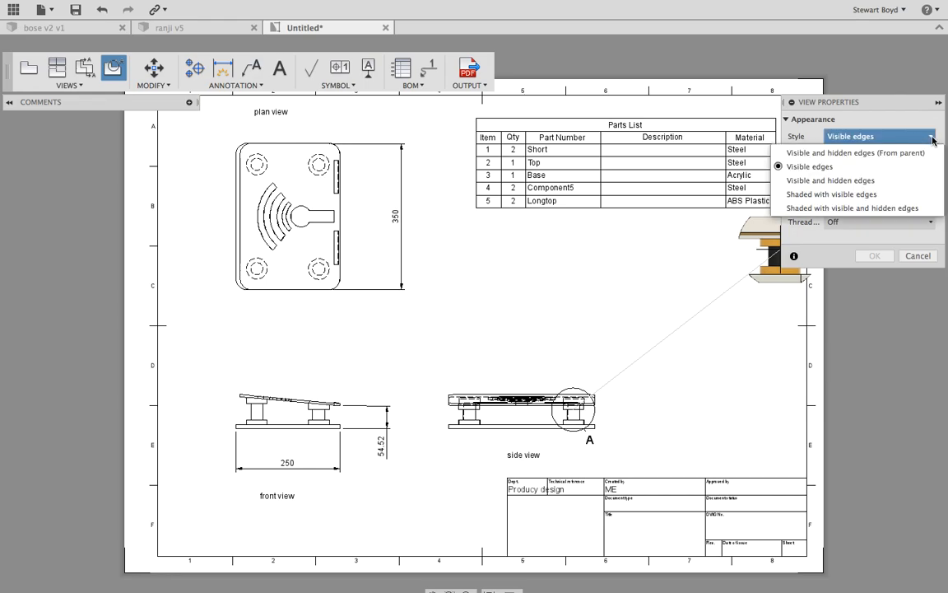
{"action": "left_click", "coordinate": [868, 208]}
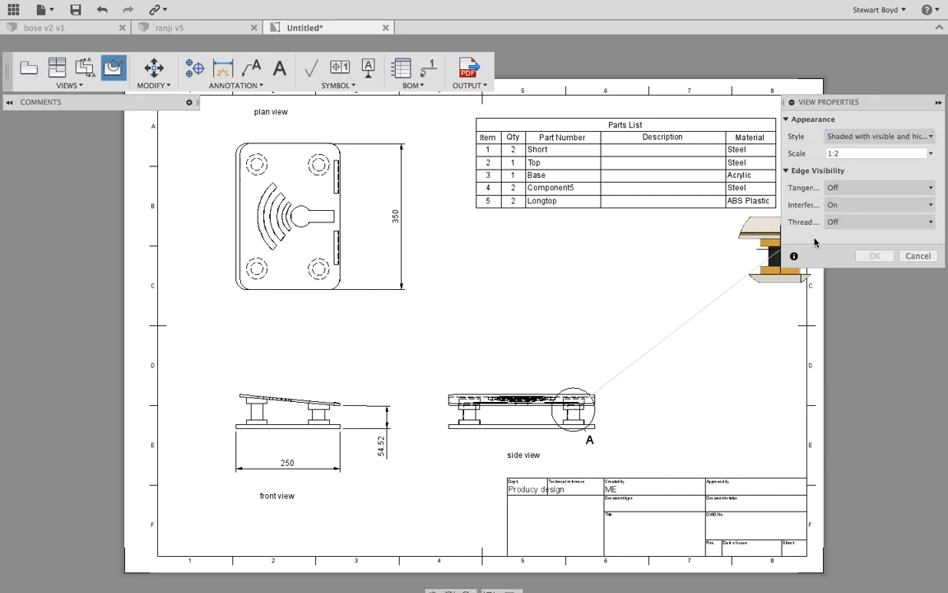
{"action": "left_click", "coordinate": [677, 291]}
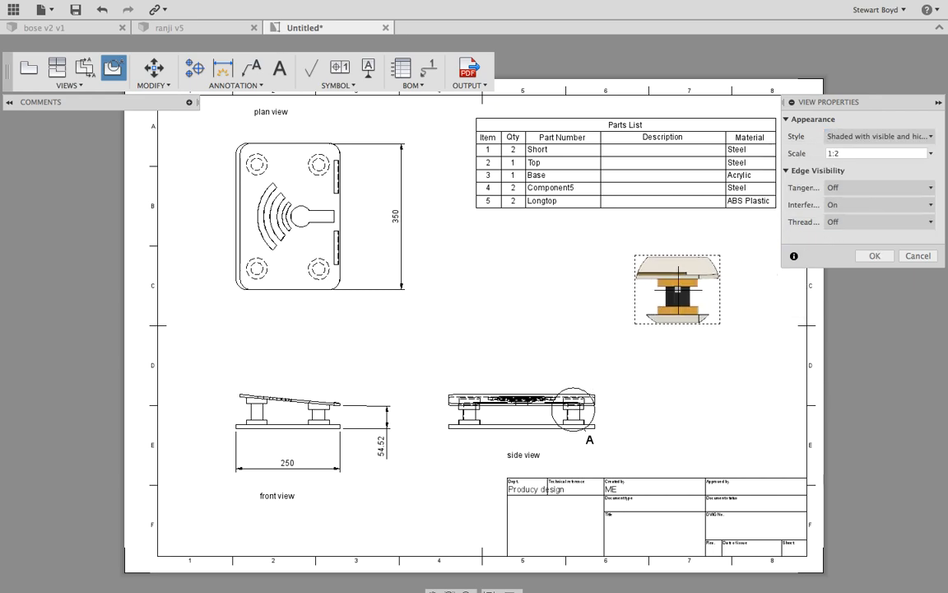
{"action": "left_click", "coordinate": [875, 256]}
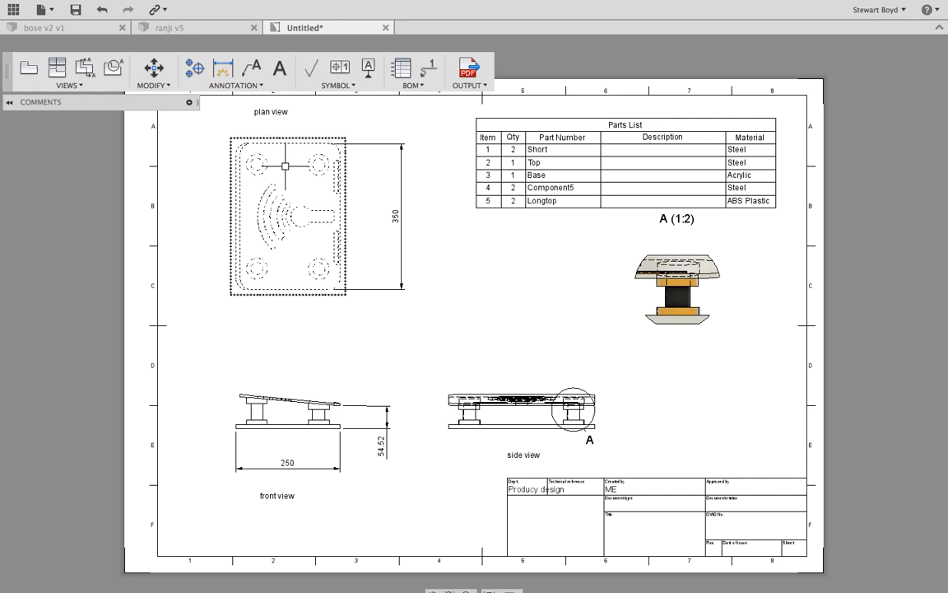
Step: Add the text label "enlarged view" beneath the shaded detail view
{"action": "left_click", "coordinate": [280, 68]}
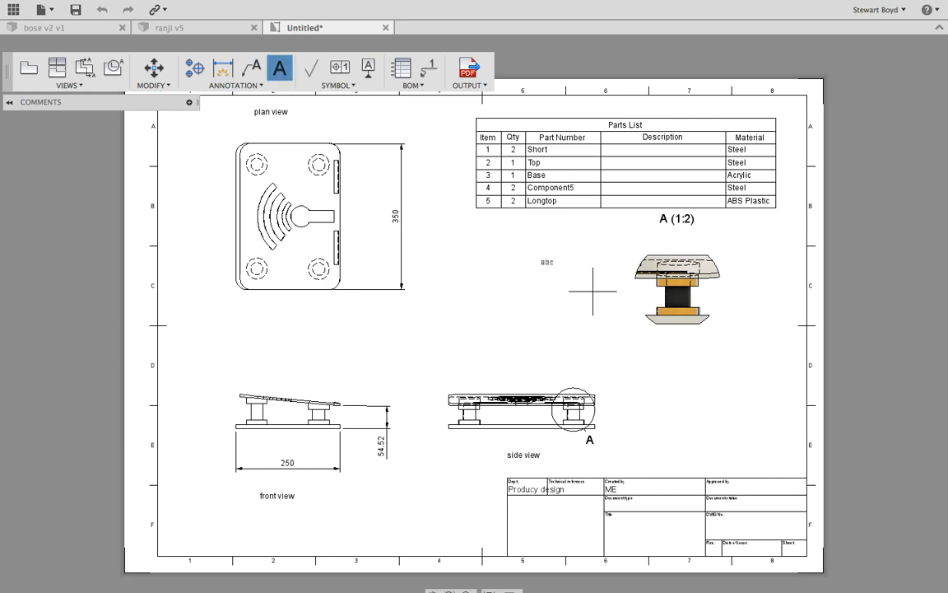
{"action": "left_click", "coordinate": [683, 341]}
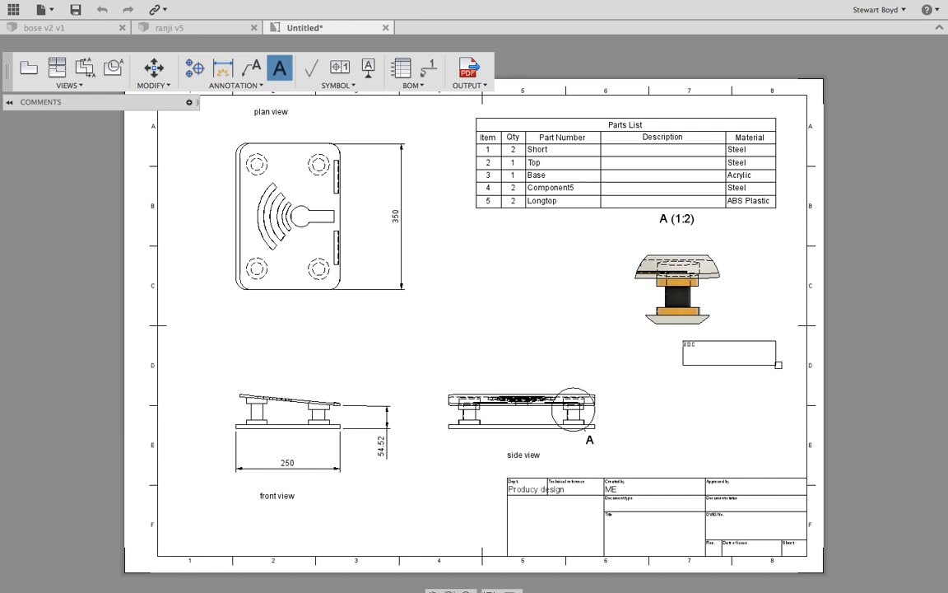
{"action": "left_click", "coordinate": [786, 364]}
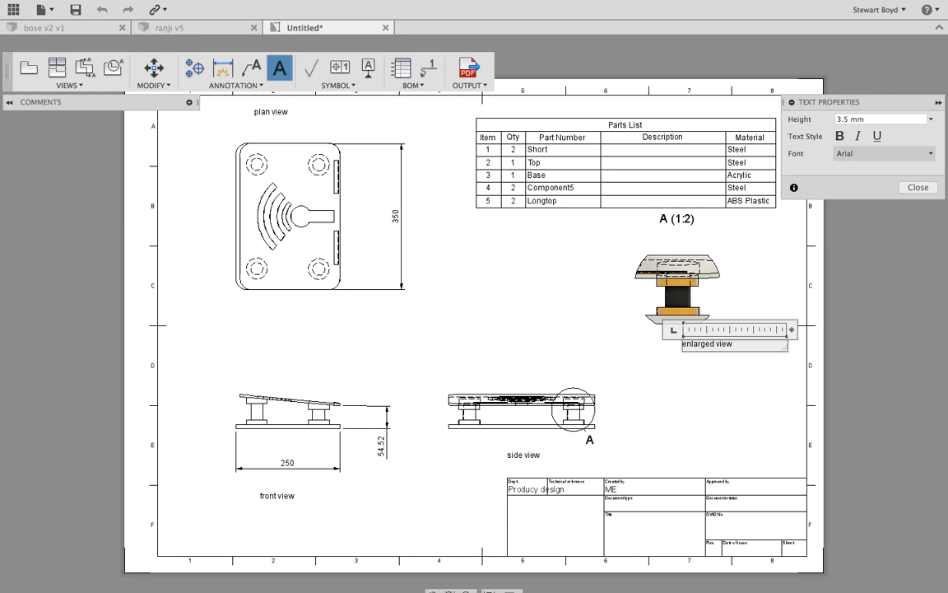
{"action": "left_click", "coordinate": [918, 187]}
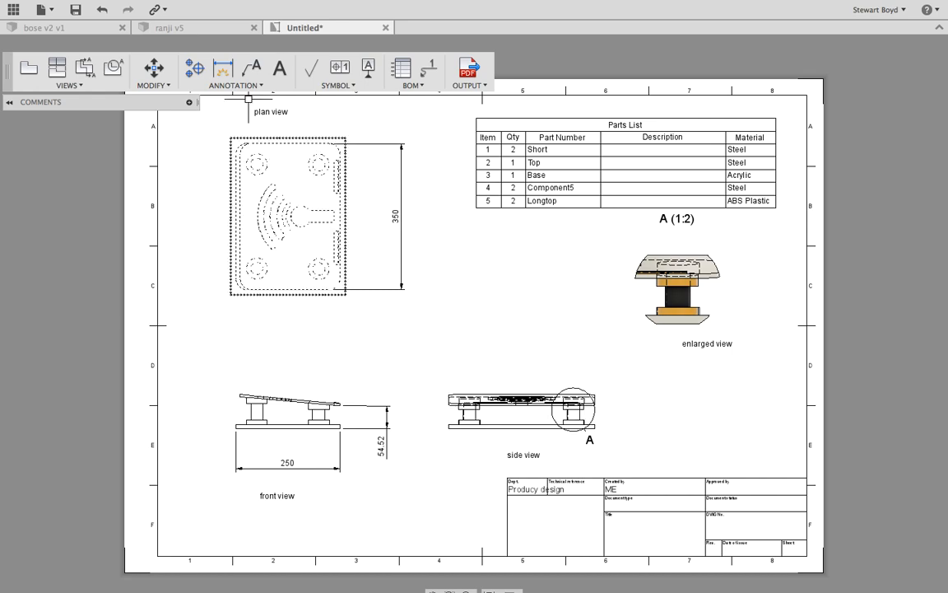
{"action": "left_click", "coordinate": [279, 73]}
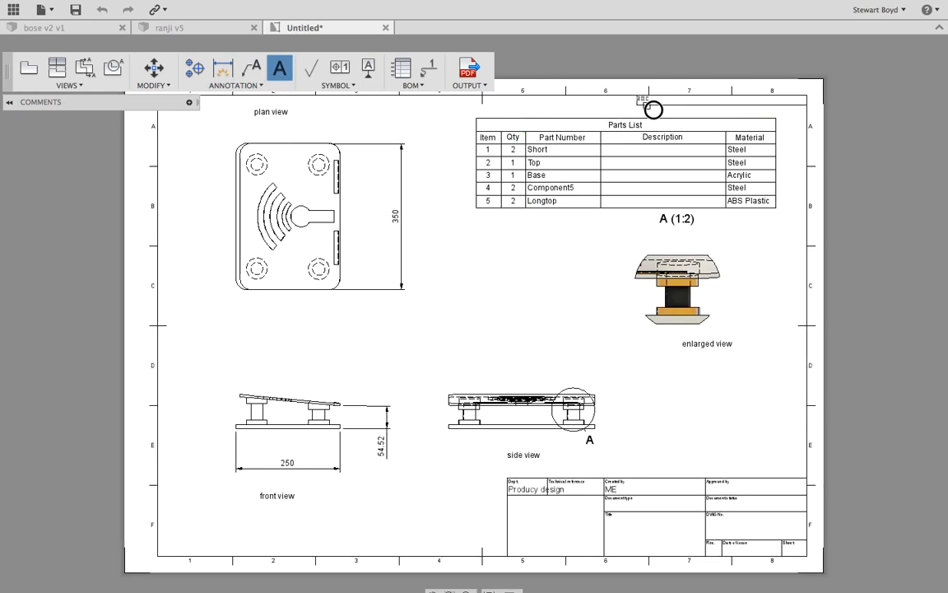
{"action": "left_click", "coordinate": [542, 103]}
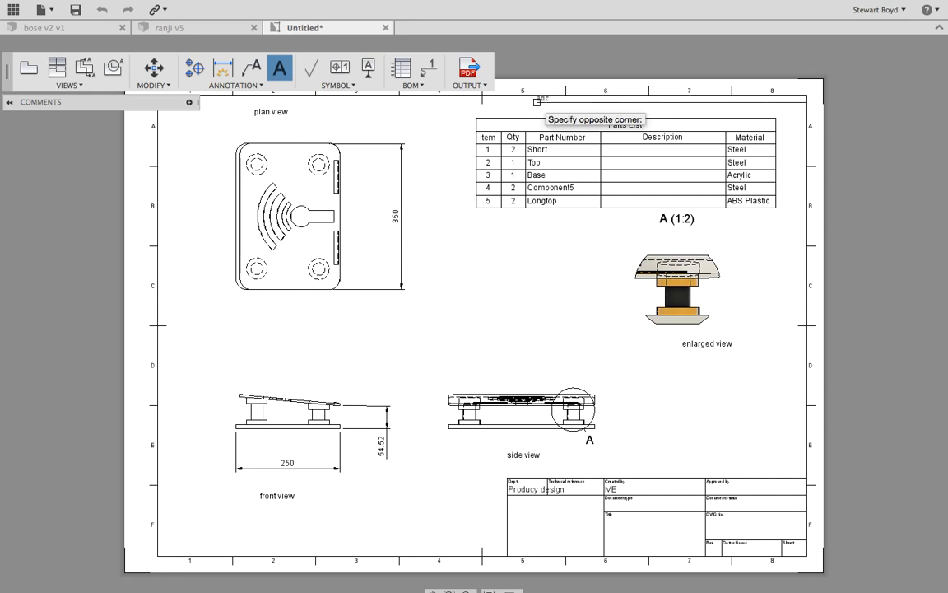
{"action": "key", "text": "Escape"}
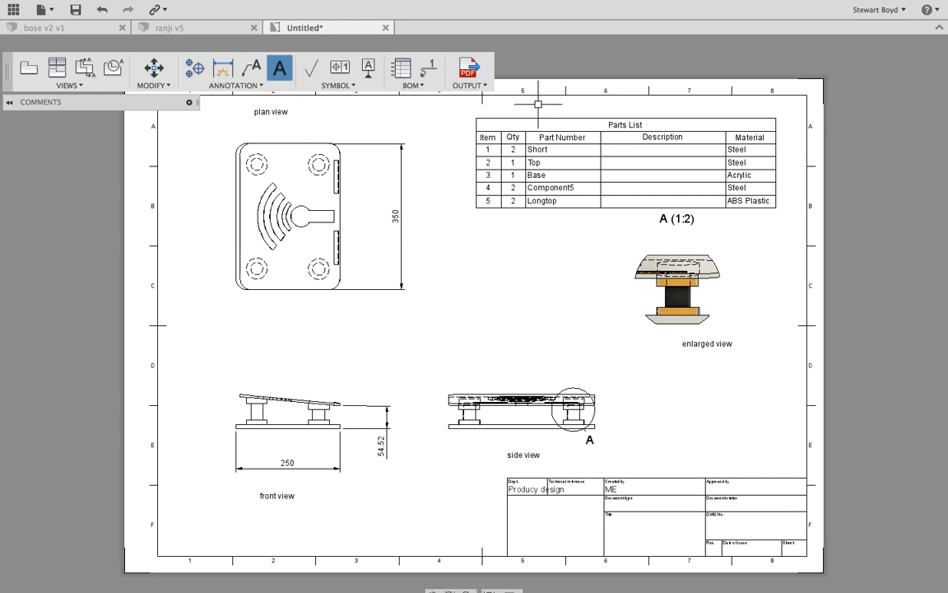
{"action": "left_click", "coordinate": [280, 72]}
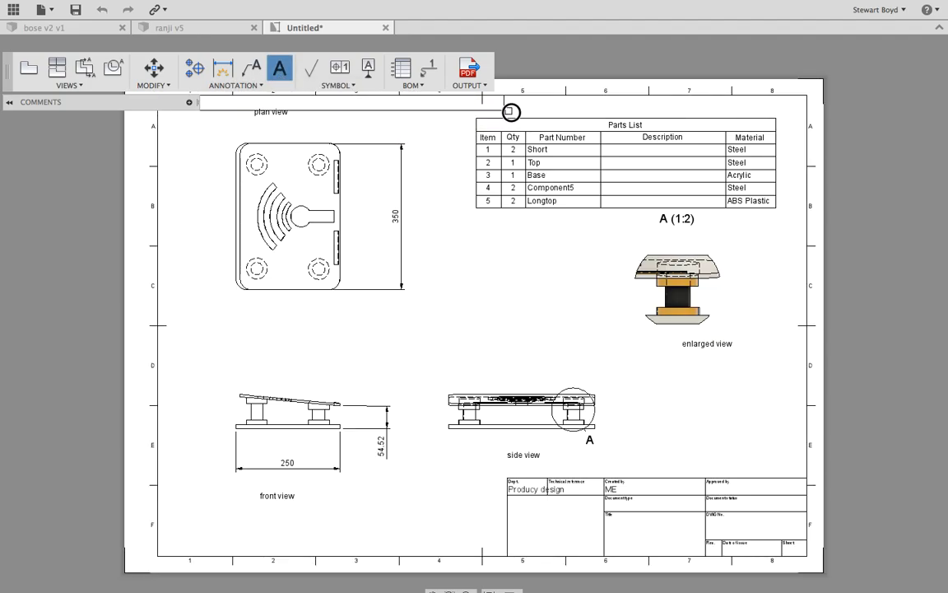
{"action": "left_click", "coordinate": [510, 140]}
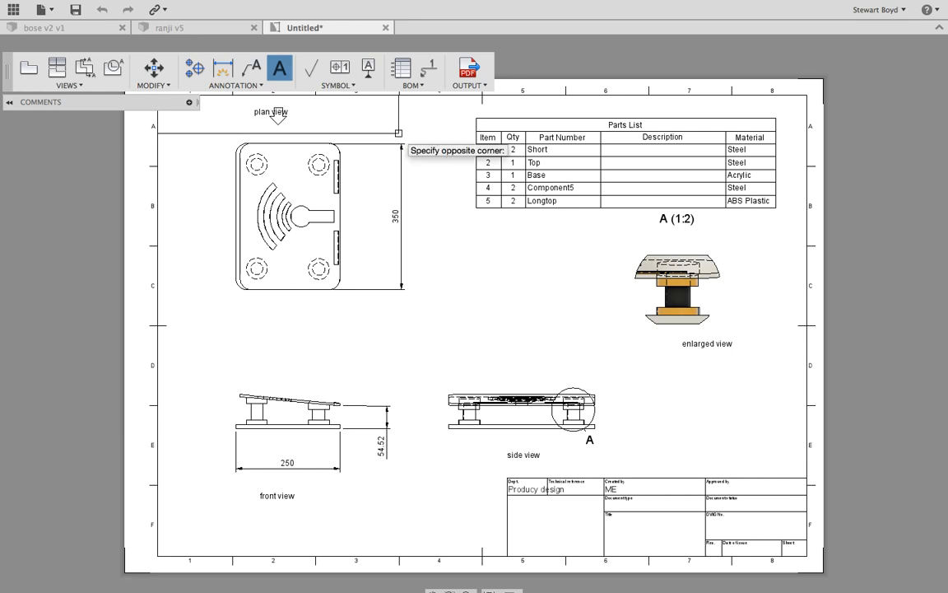
{"action": "key", "text": "Escape"}
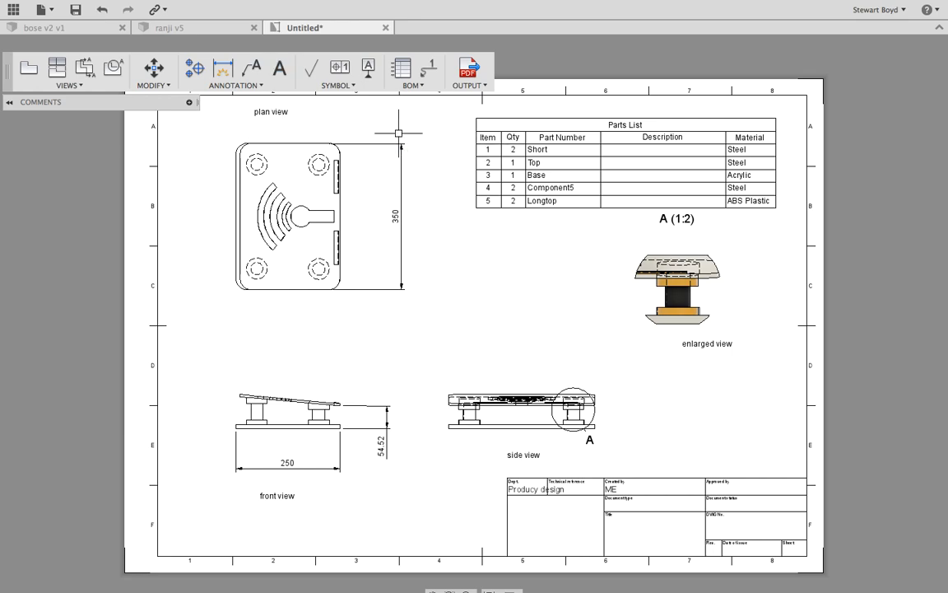
Step: Add the text note "orthographic drawing" just below the left part of the parts list
{"action": "left_click", "coordinate": [282, 72]}
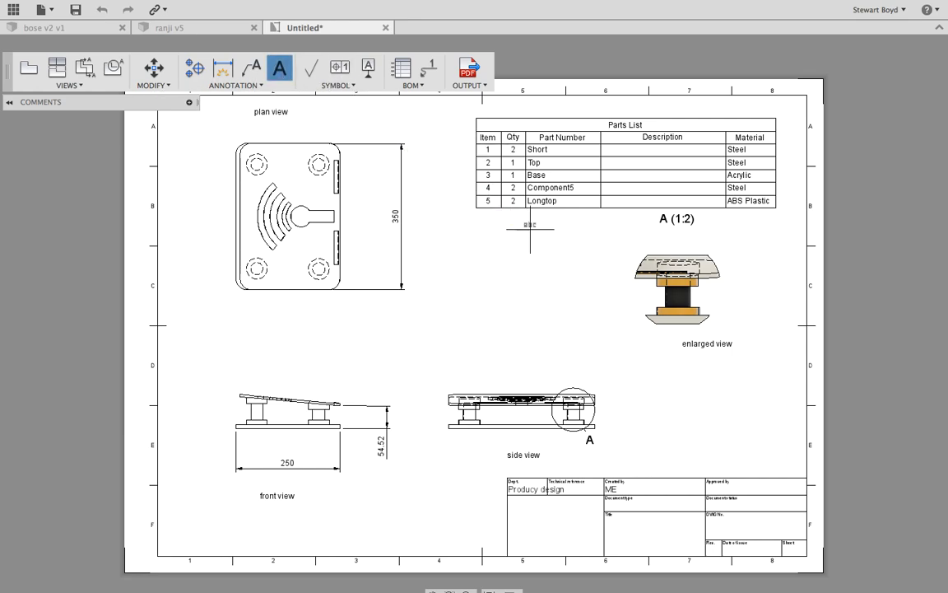
{"action": "left_click", "coordinate": [490, 220]}
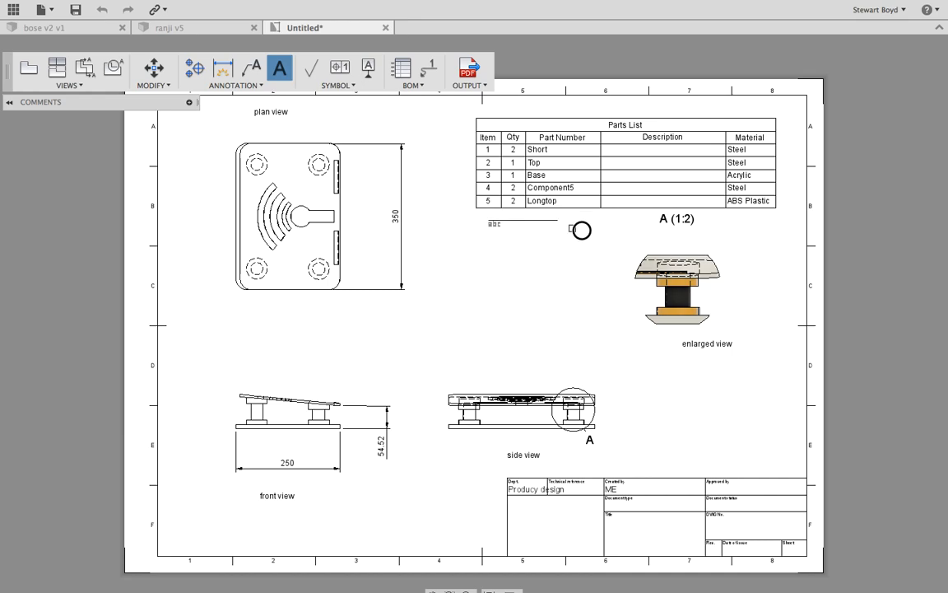
{"action": "left_click", "coordinate": [615, 246]}
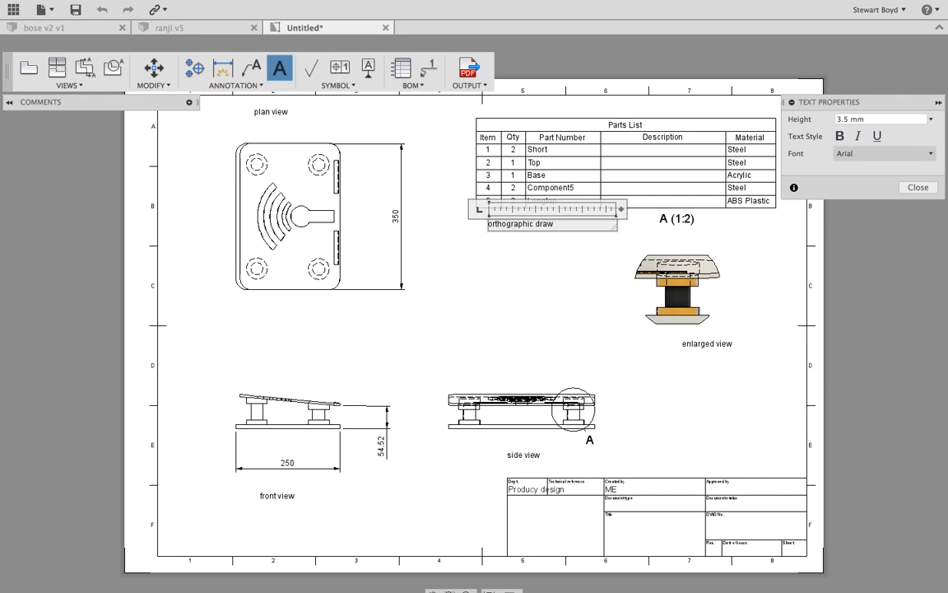
{"action": "left_click", "coordinate": [920, 186]}
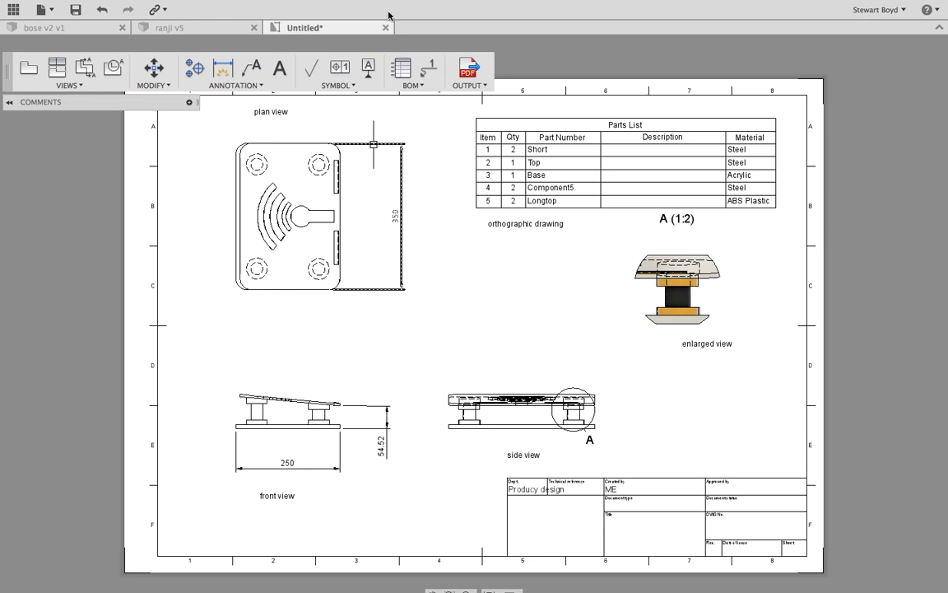
Step: Take the drawing window out of full-screen mode
{"action": "mouse_move", "coordinate": [241, 3]}
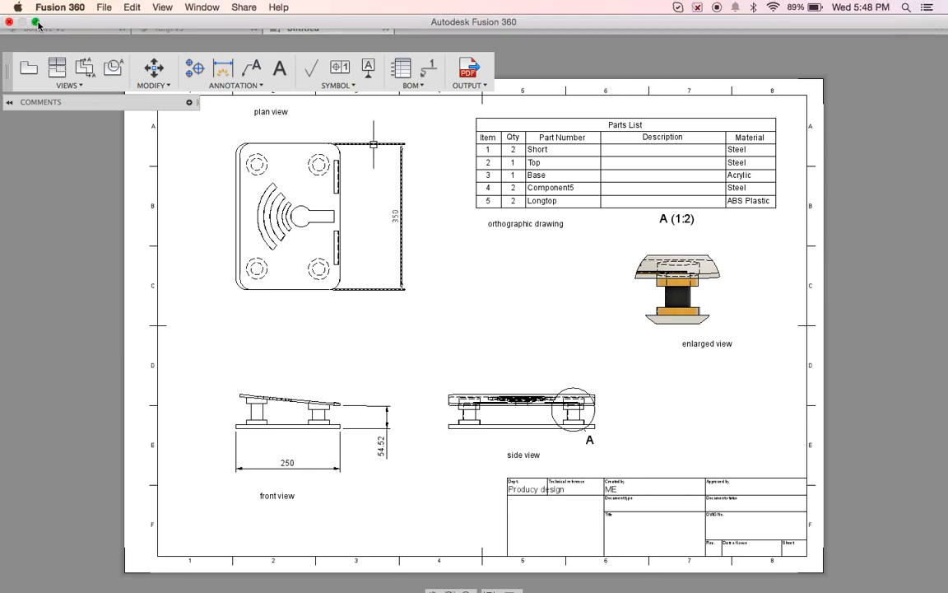
{"action": "left_click", "coordinate": [38, 24]}
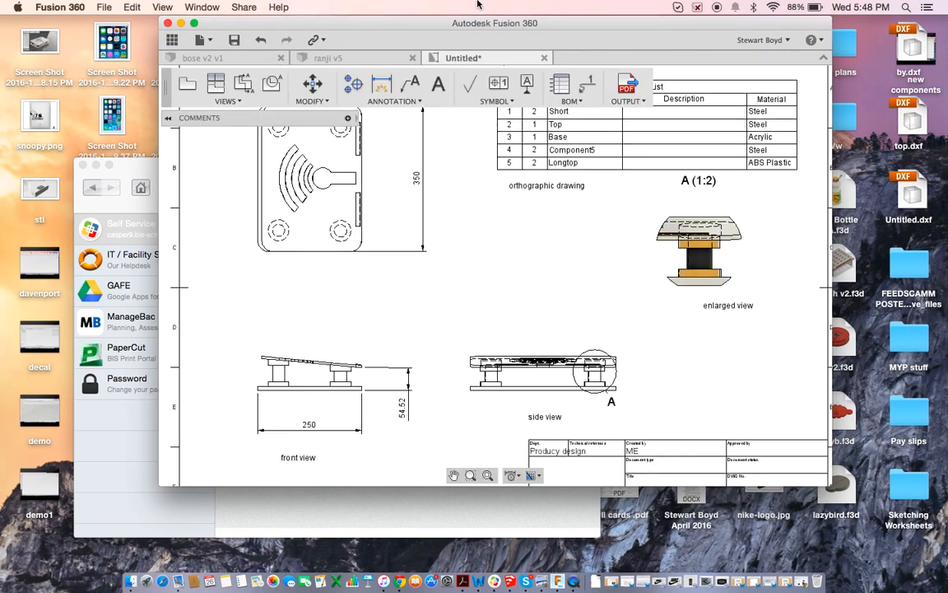